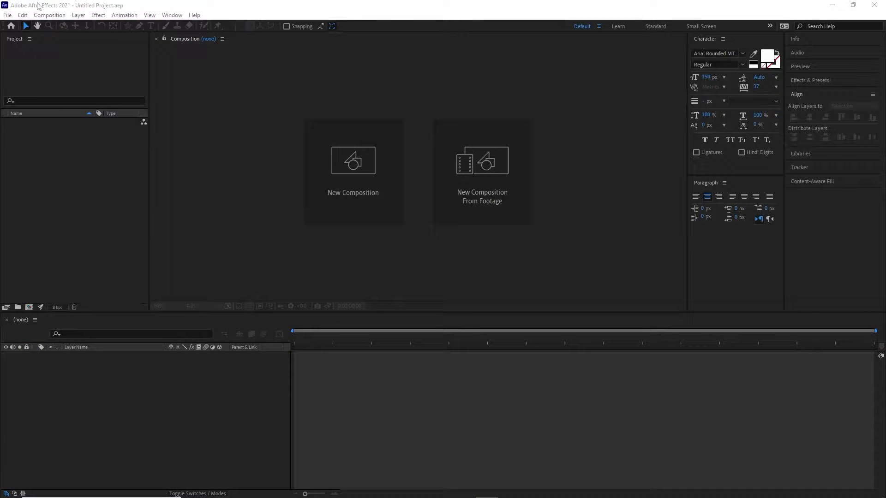
click(7, 15)
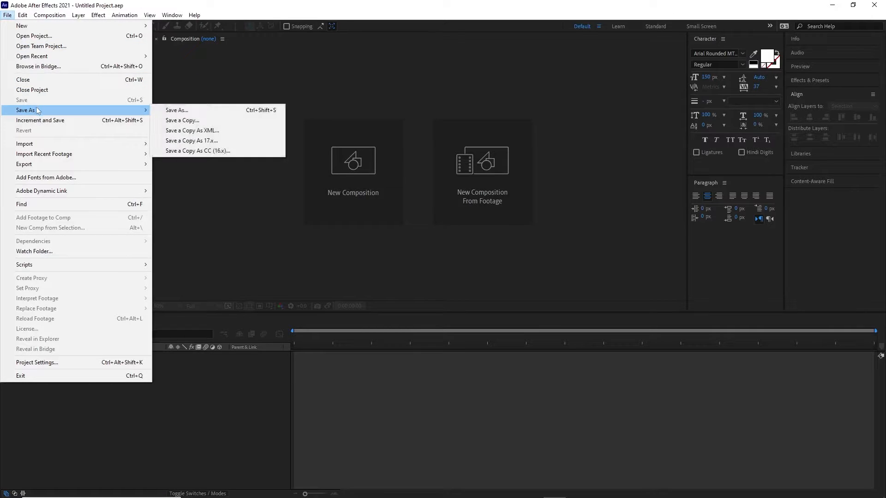
click(170, 108)
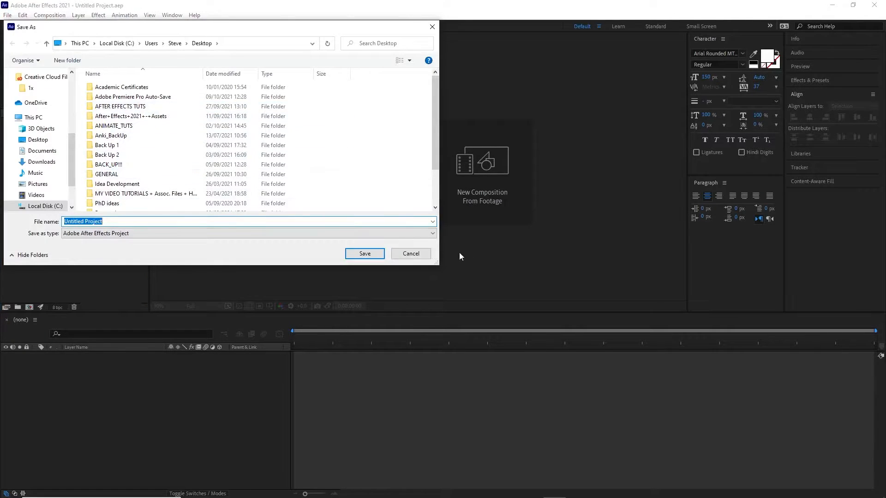
click(412, 253)
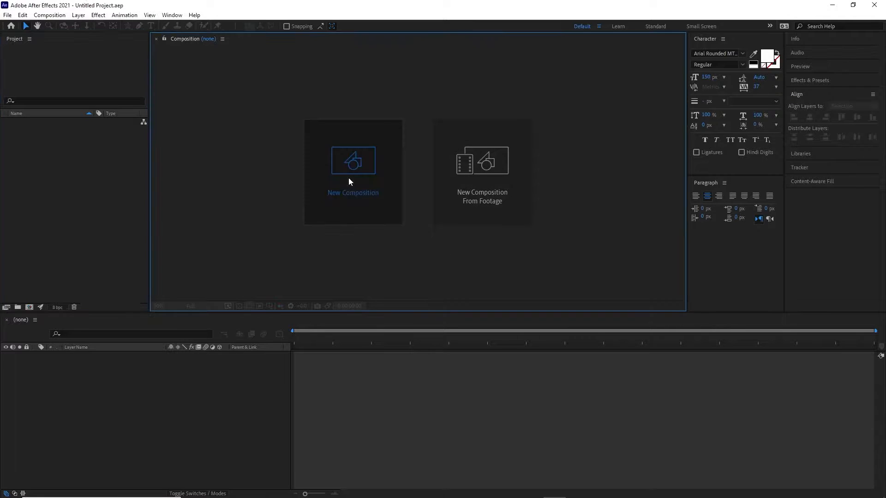
- Create a new composition named "Creating Shapes" with the HDTV 1080 24 preset
click(348, 178)
text(Creating Shapes)
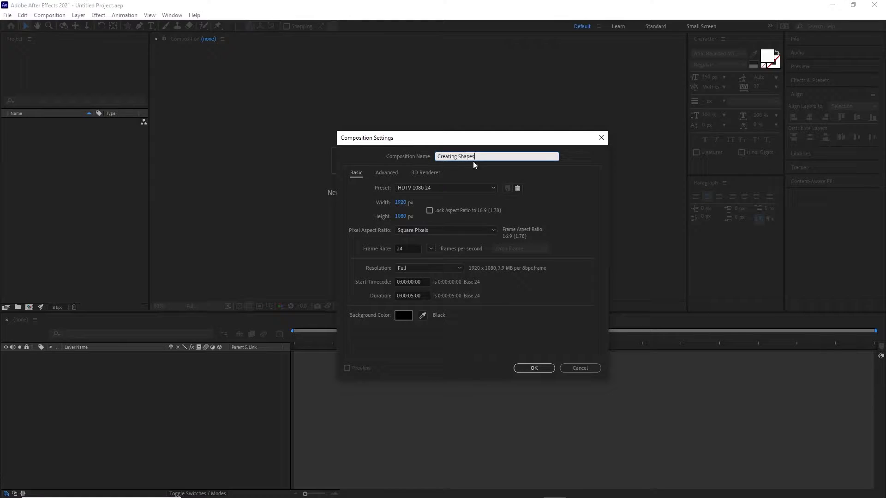
click(444, 188)
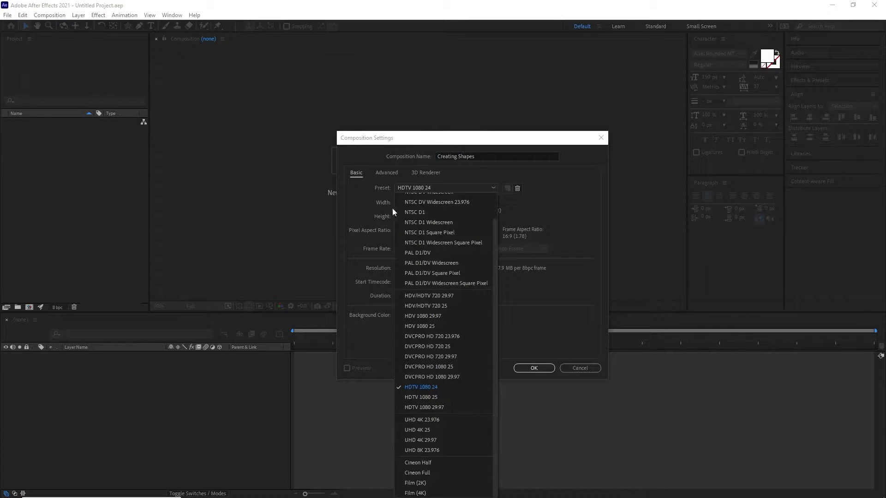
click(428, 388)
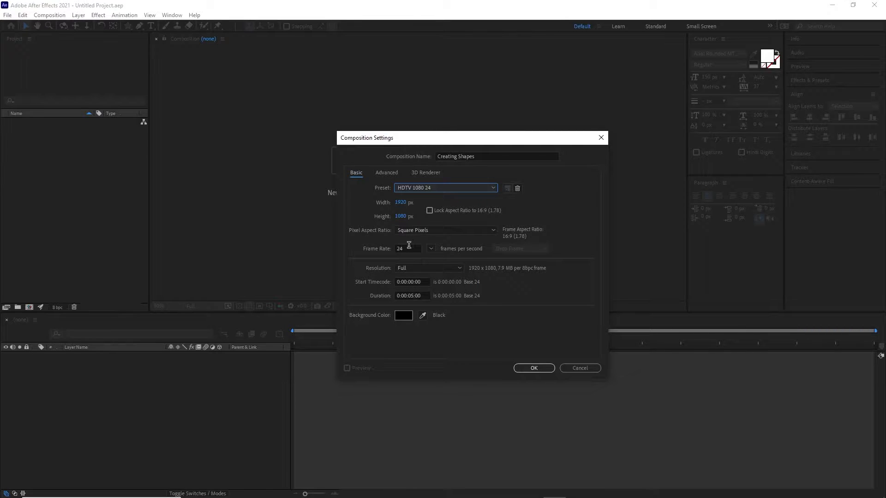
click(535, 368)
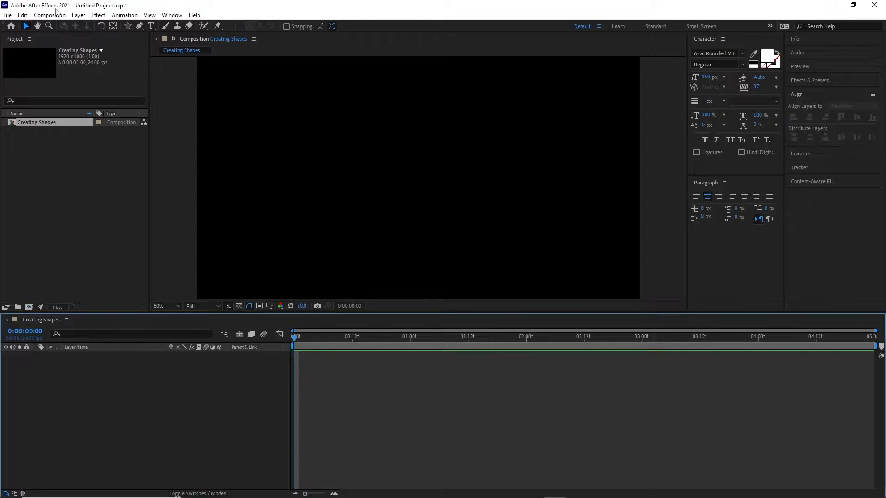
- Make sure Center Anchor Point in New Shape Layers is enabled in the general preferences
click(22, 14)
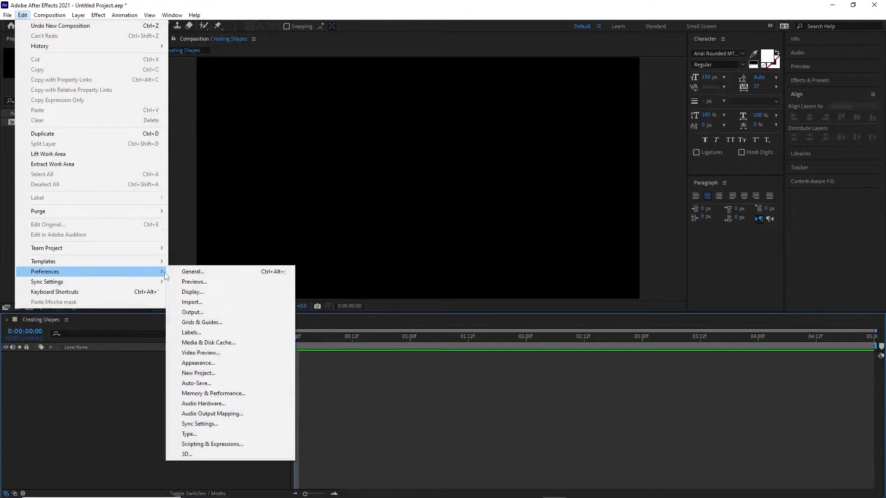
click(177, 271)
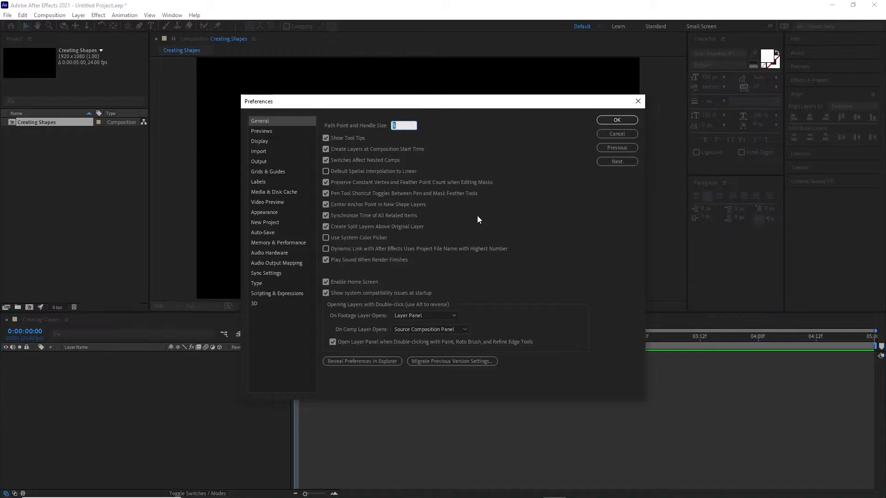
click(325, 204)
click(326, 204)
click(623, 122)
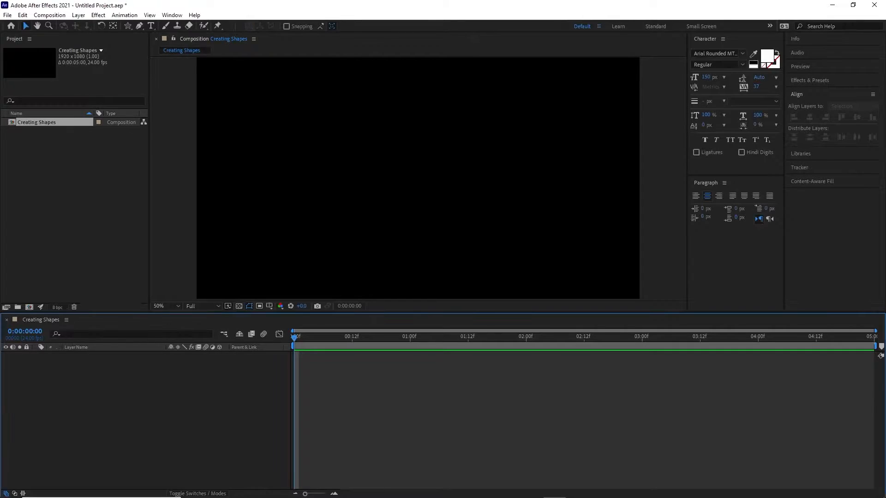
- Draw a square with an orange fill and a 23 px white stroke in the left part of the composition
key(q)
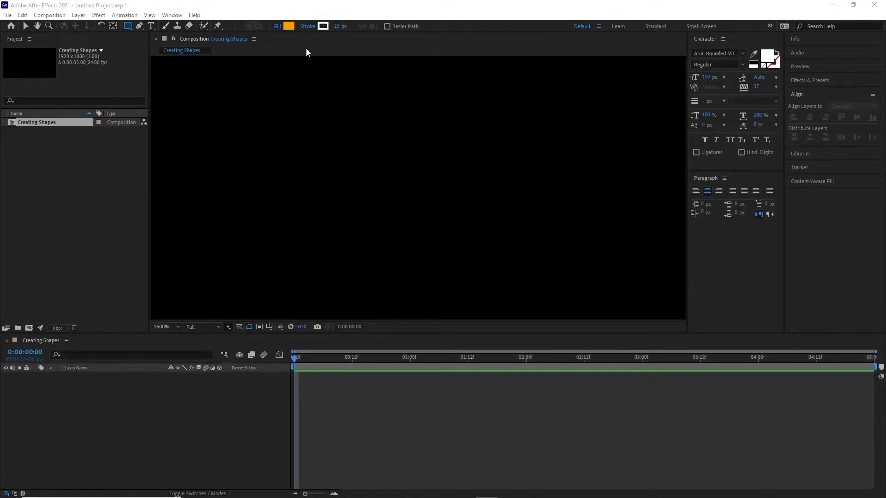
click(127, 26)
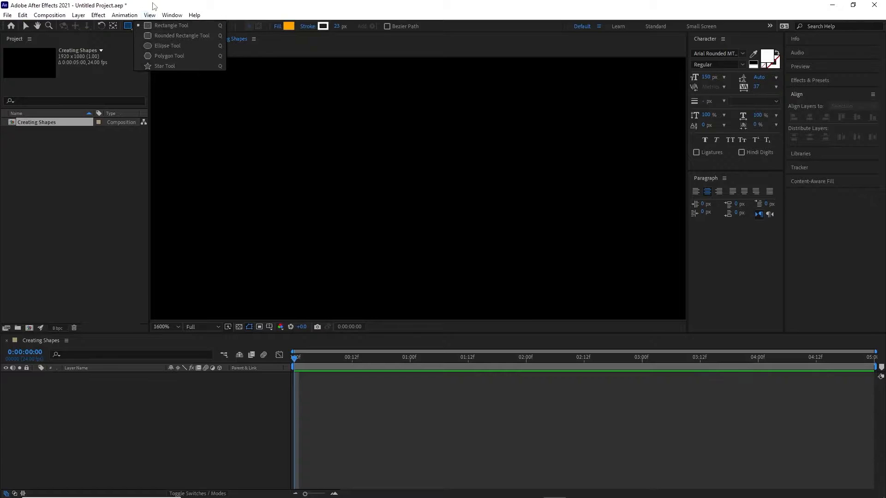
key(super+plus)
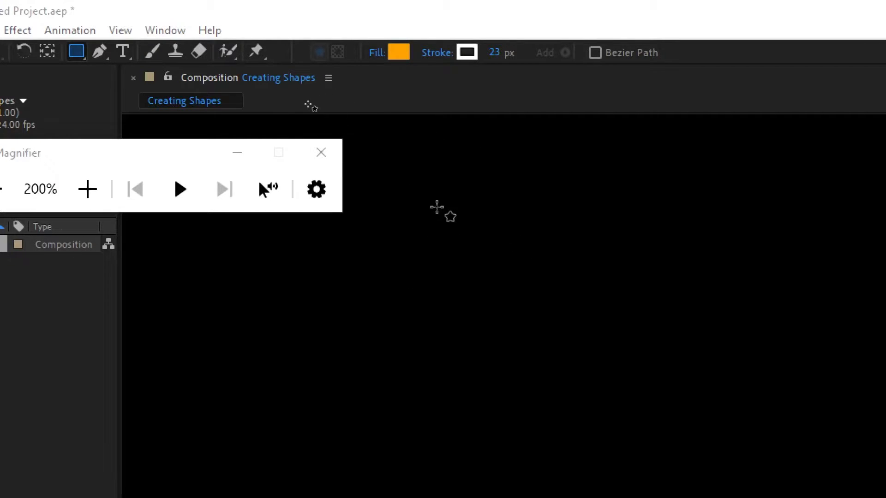
key(super+Escape)
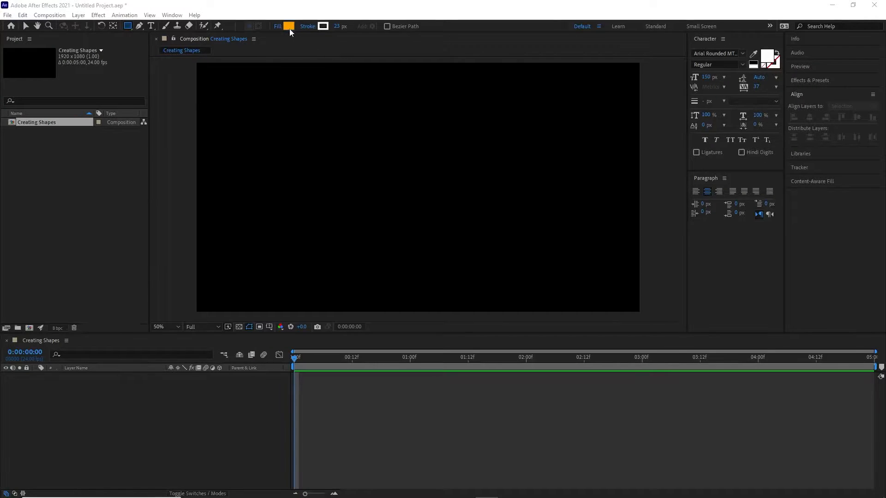
mouse_move(256, 128)
mouse_down()
mouse_move(337, 208)
mouse_move(348, 195)
mouse_move(361, 199)
mouse_move(365, 181)
mouse_move(361, 205)
mouse_move(328, 202)
mouse_move(347, 241)
mouse_move(333, 207)
mouse_move(356, 233)
mouse_move(328, 201)
mouse_move(358, 229)
mouse_move(330, 215)
mouse_move(330, 229)
mouse_move(330, 212)
mouse_move(330, 230)
mouse_move(348, 248)
mouse_move(309, 226)
mouse_move(325, 216)
mouse_move(332, 225)
mouse_move(309, 200)
mouse_move(313, 233)
mouse_move(294, 224)
mouse_up()
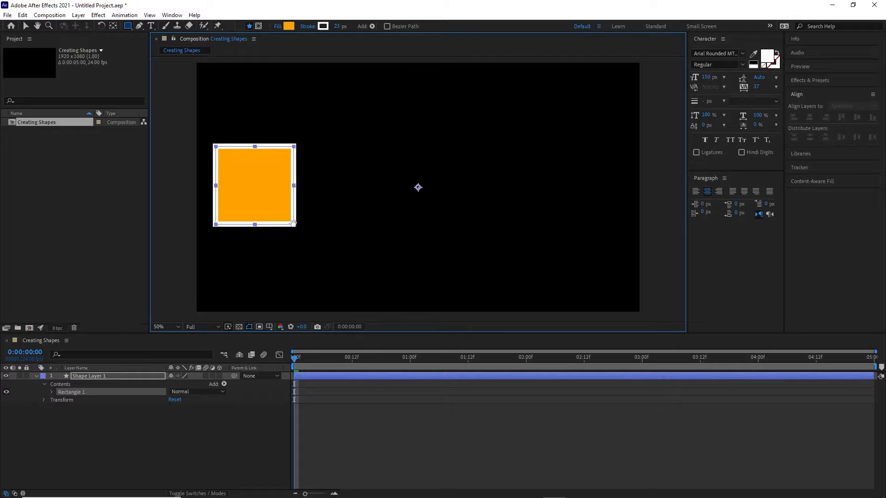
key(space)
key(space)
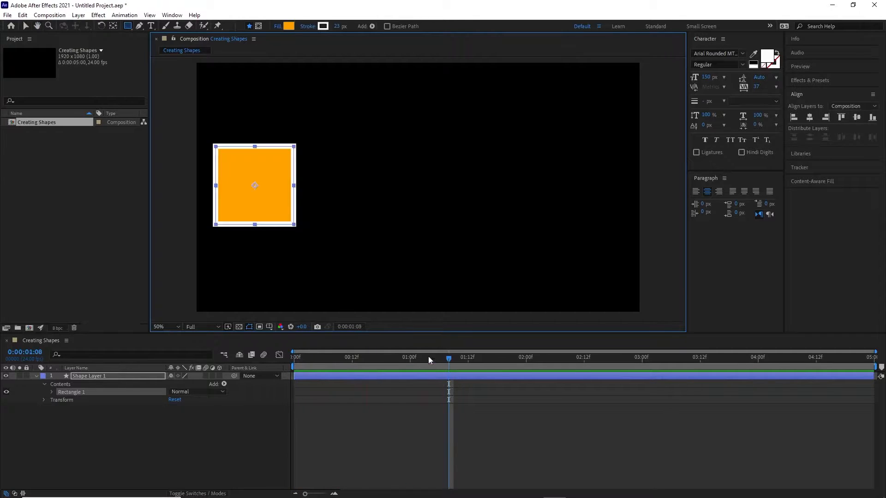
- Rename the square's shape layer as Rectangle
click(92, 376)
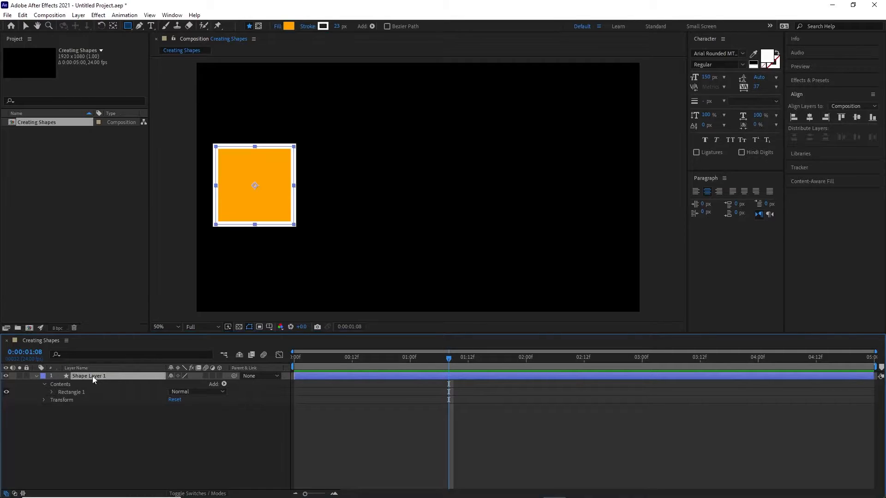
key(Return)
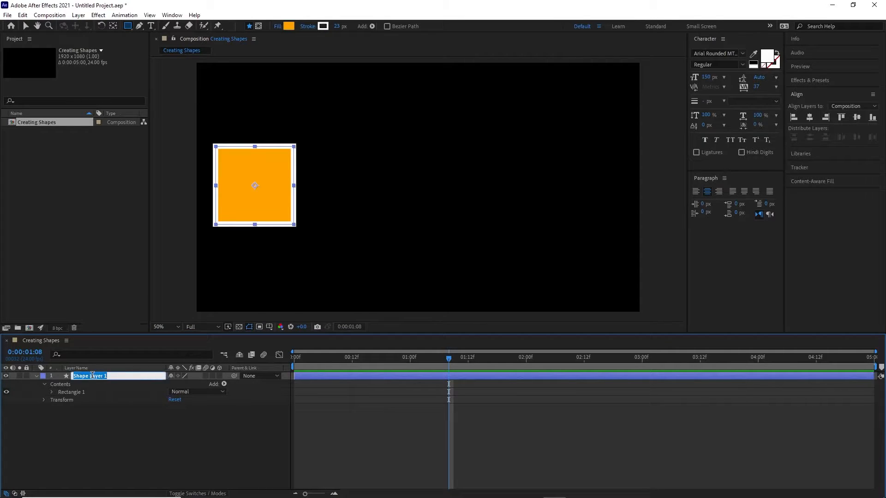
text(Rectangle)
key(Return)
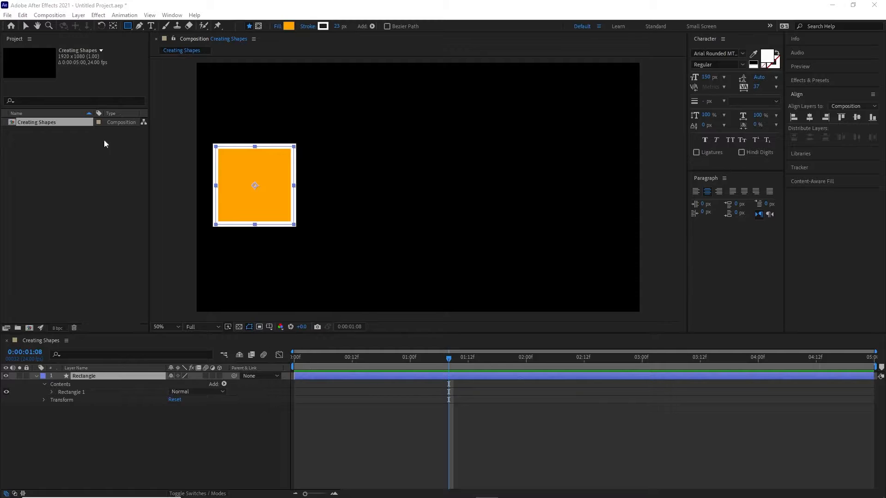
- Draw an orange circle with the Ellipse tool beside the square, on its own new shape layer
click(128, 26)
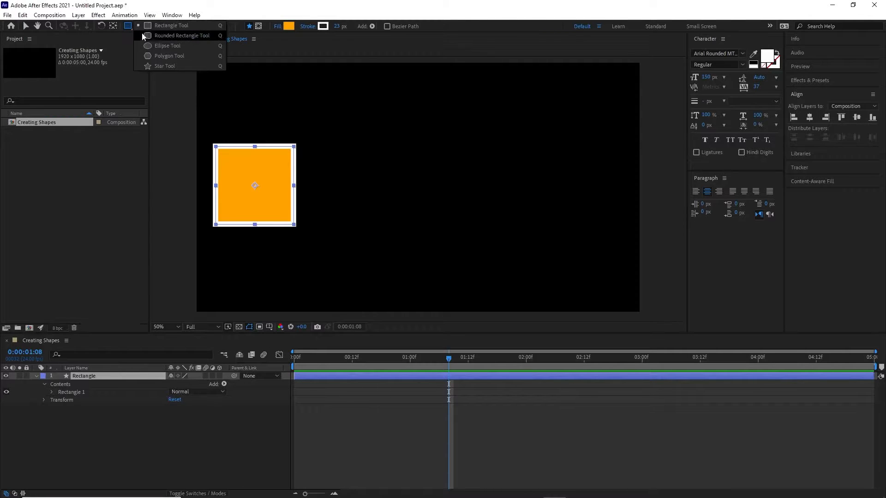
click(165, 46)
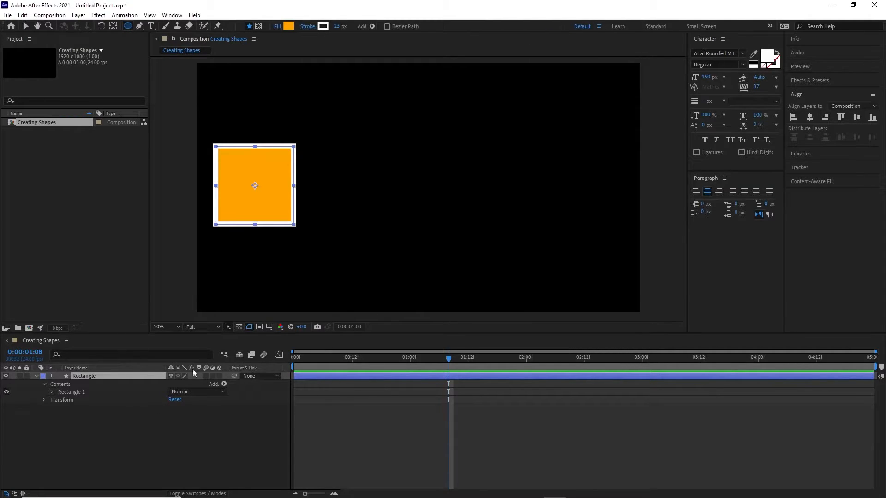
drag(337, 168, 464, 238)
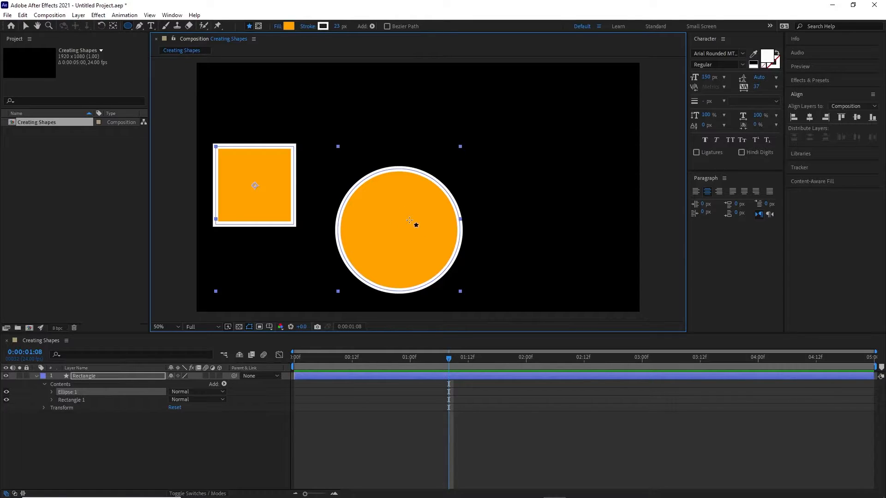
key(Delete)
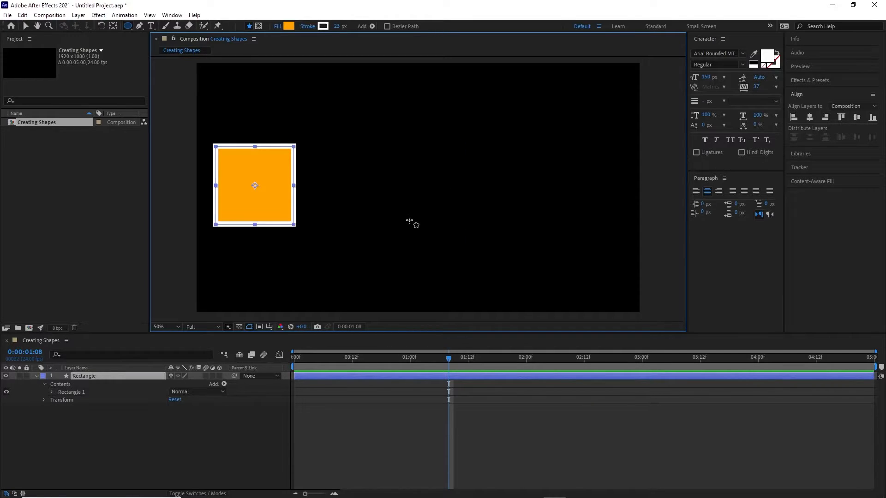
click(115, 446)
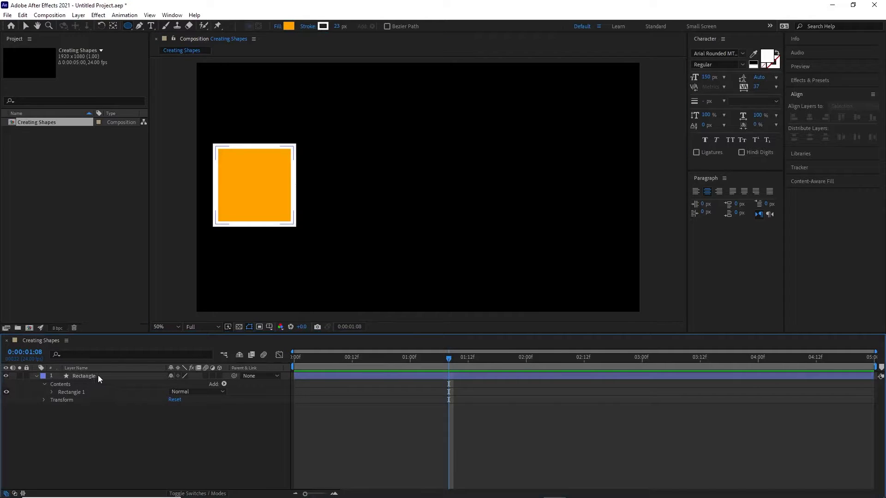
mouse_move(350, 166)
mouse_down()
mouse_move(450, 247)
mouse_move(426, 222)
mouse_move(446, 242)
mouse_move(427, 245)
mouse_move(419, 211)
mouse_move(404, 208)
mouse_up()
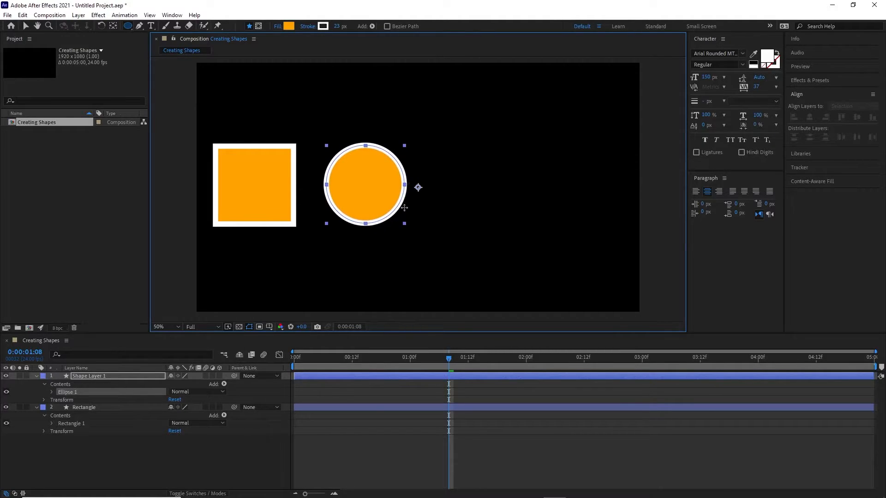
- Rename the layer containing the square as Circle
click(85, 406)
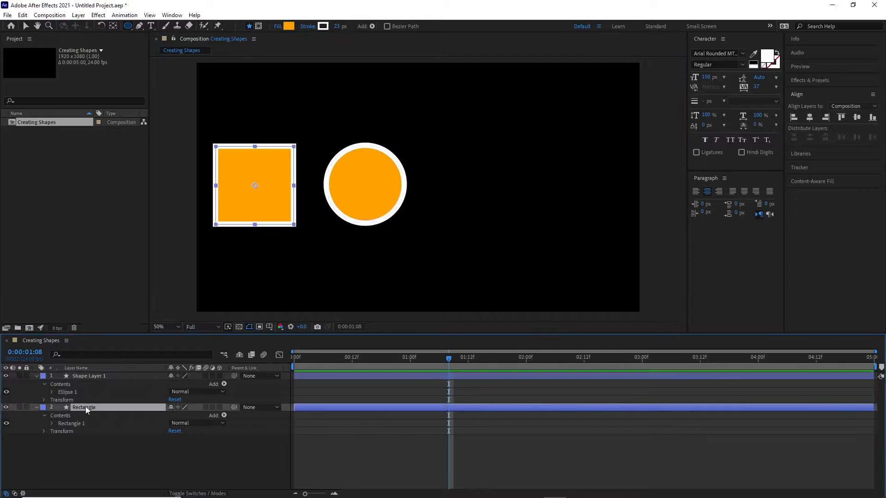
key(Return)
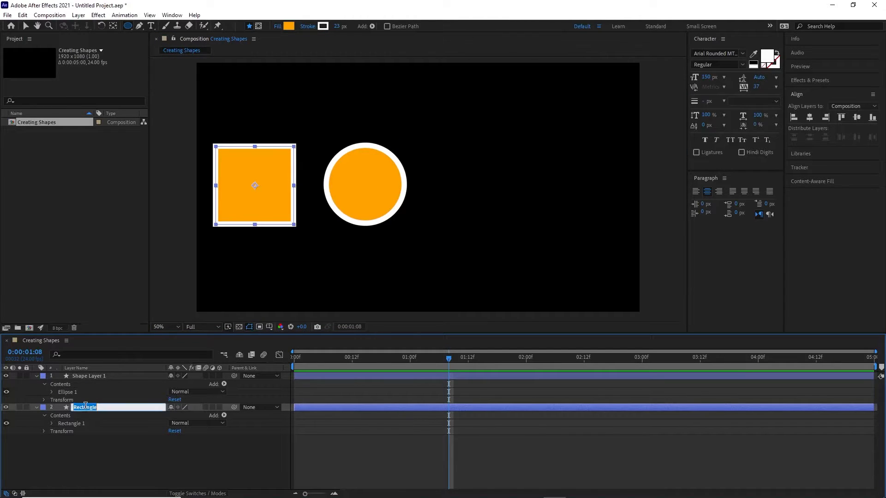
text(Circle)
key(Return)
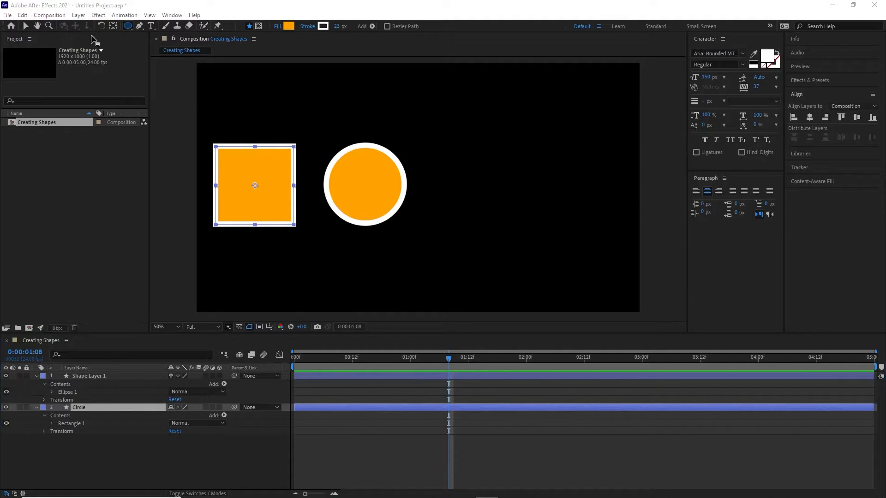
- Draw a three-sided polygon as an upright triangle to the right of the circle, within the selected Circle layer
click(130, 25)
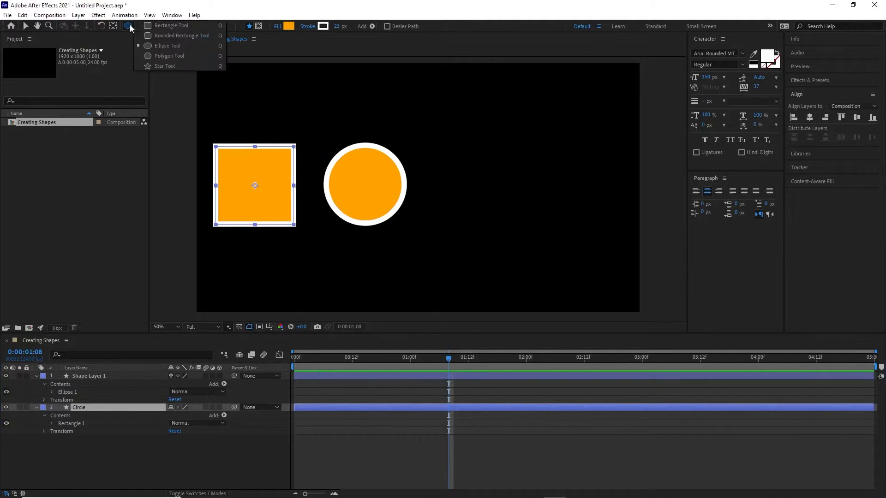
click(169, 55)
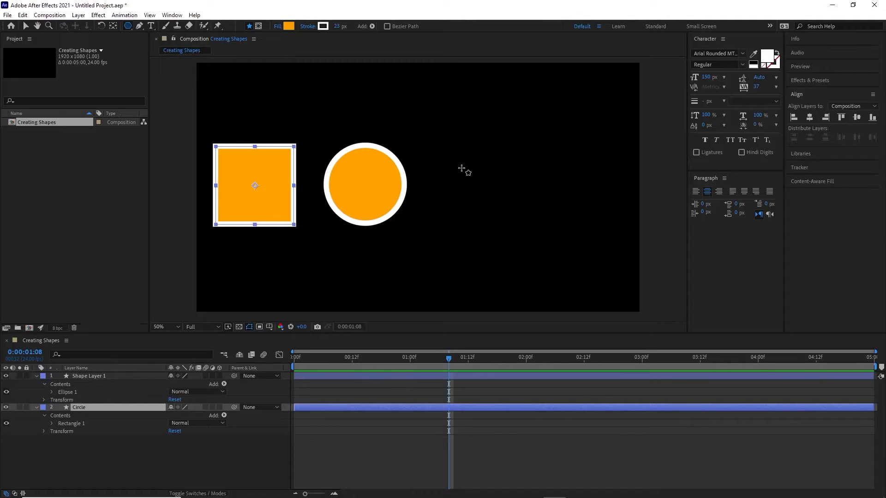
drag(458, 163, 494, 192)
key(Up)
key(Up)
key(Up)
key(Up)
key(Down)
key(Down)
key(Up)
key(Up)
key(Up)
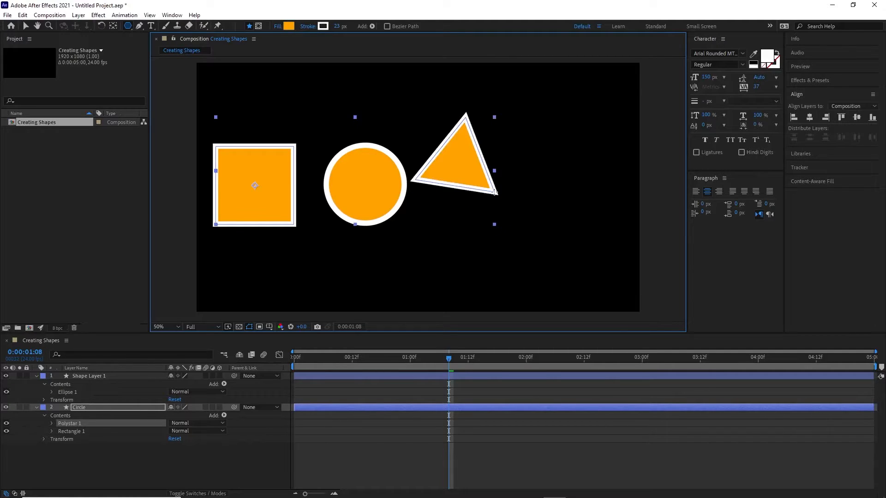
mouse_move(495, 193)
mouse_down()
mouse_move(535, 216)
mouse_move(511, 217)
mouse_move(510, 206)
mouse_move(540, 204)
mouse_move(509, 211)
mouse_up()
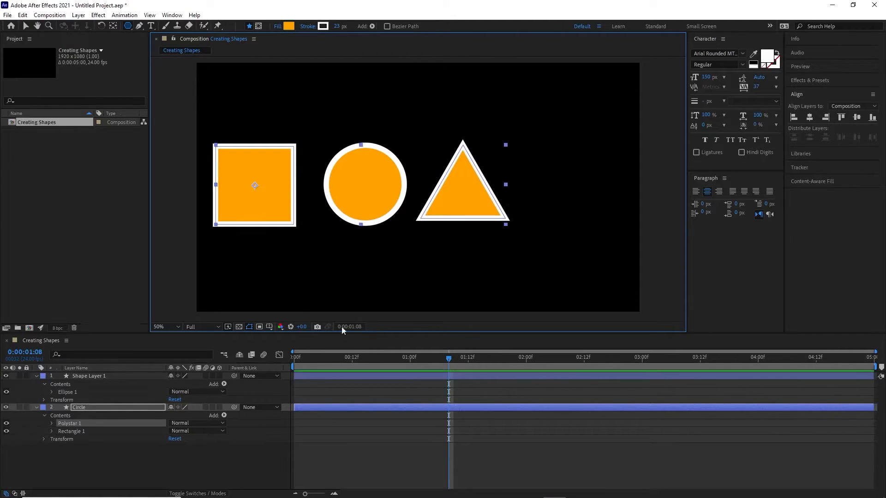
- Delete the triangle's Polystar 1 from the Circle layer, keeping the square's Rectangle 1
click(97, 407)
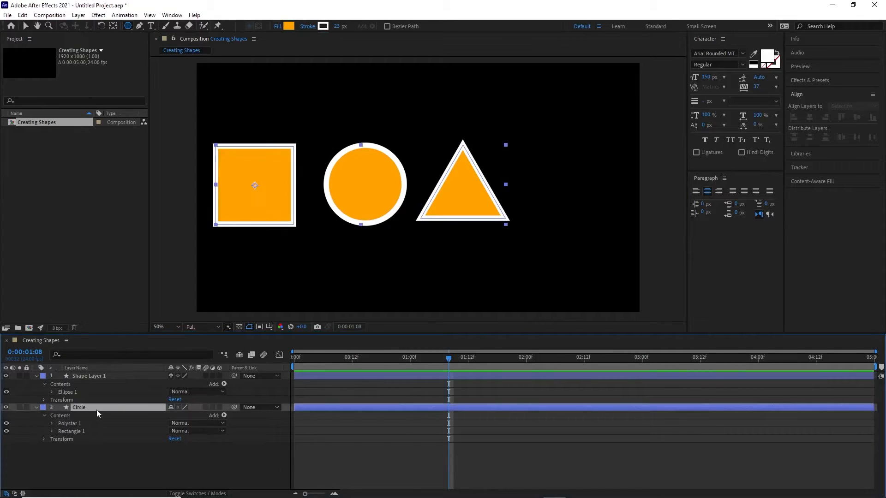
click(86, 431)
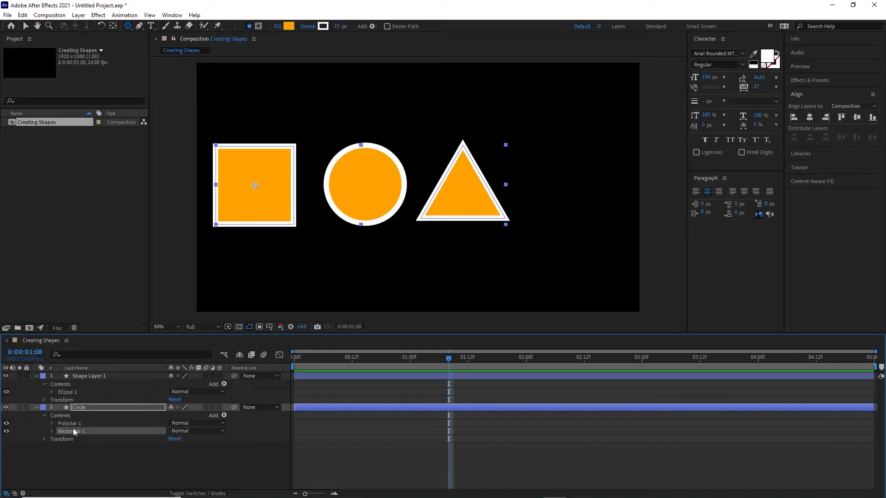
click(74, 426)
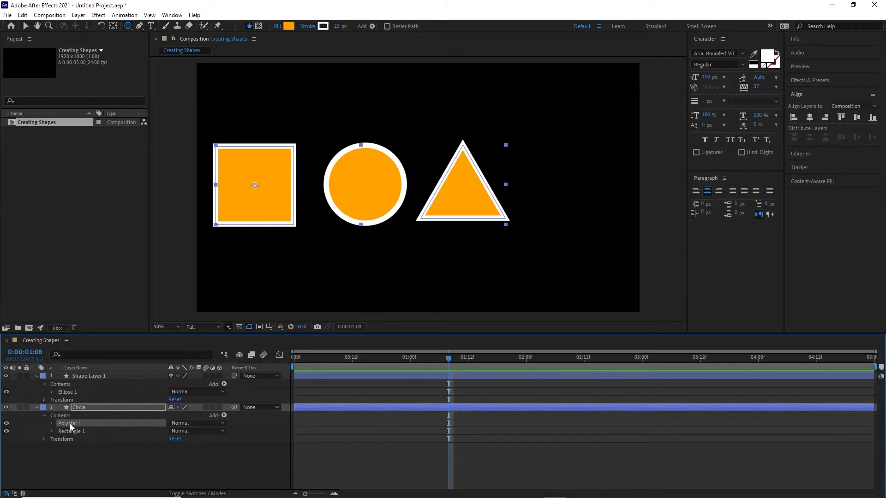
key(Delete)
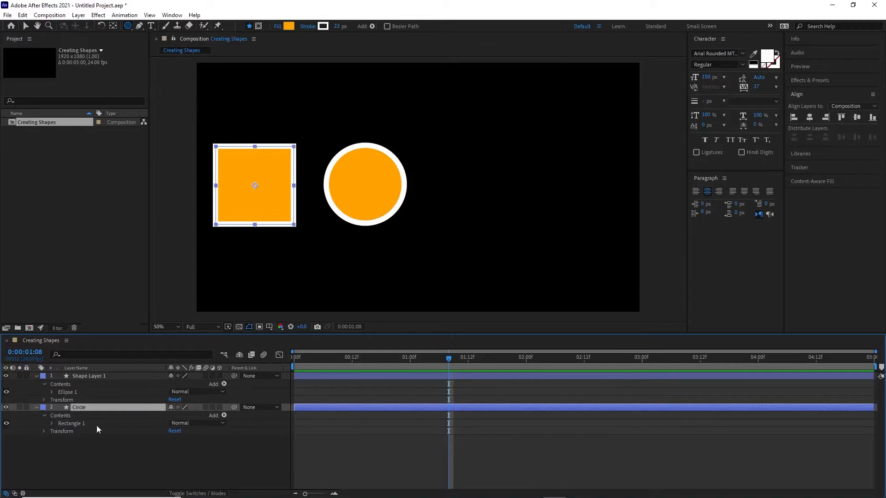
- Deselect all layers and draw an upright three-sided polygon to the right of the circle on its own new shape layer
click(75, 466)
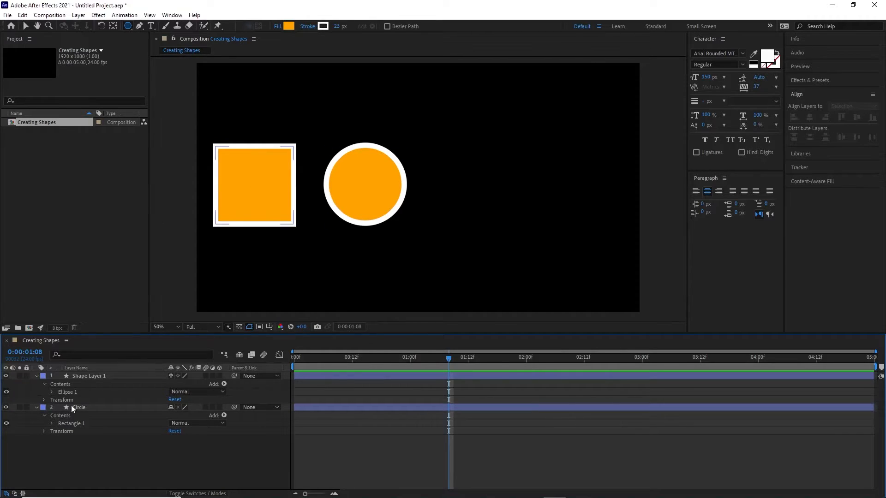
click(458, 182)
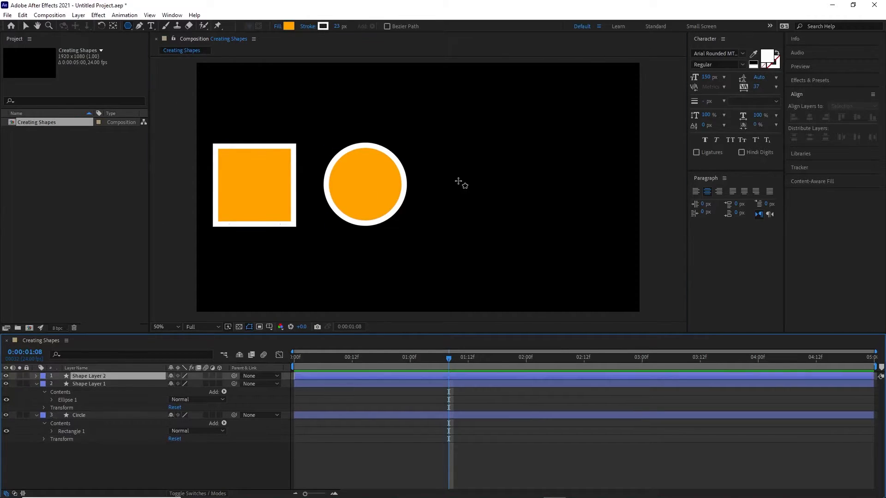
mouse_move(458, 181)
mouse_down()
mouse_move(473, 229)
mouse_move(491, 219)
mouse_move(504, 235)
mouse_move(506, 226)
mouse_up()
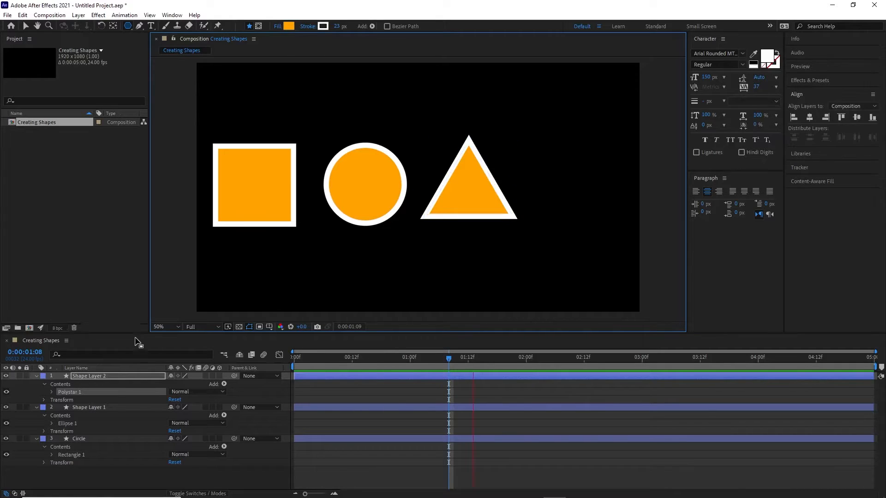
- Rename the new triangle's shape layer as Triangle
click(92, 375)
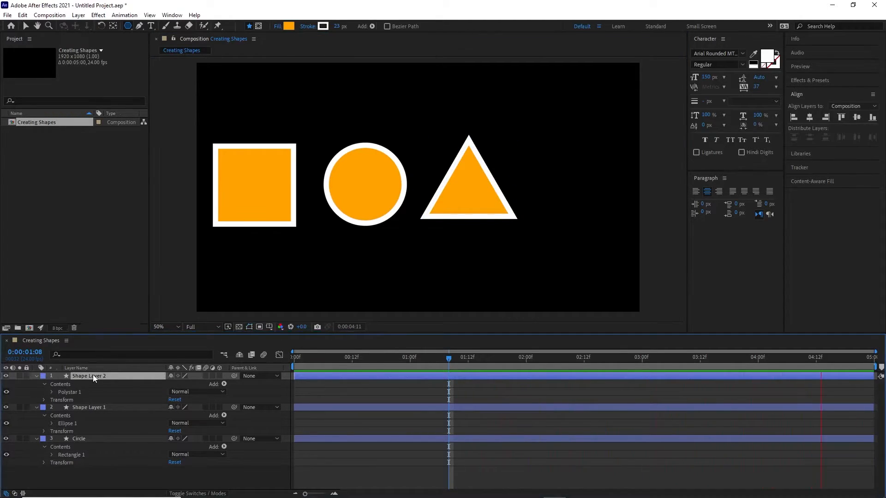
key(Return)
text(Trian)
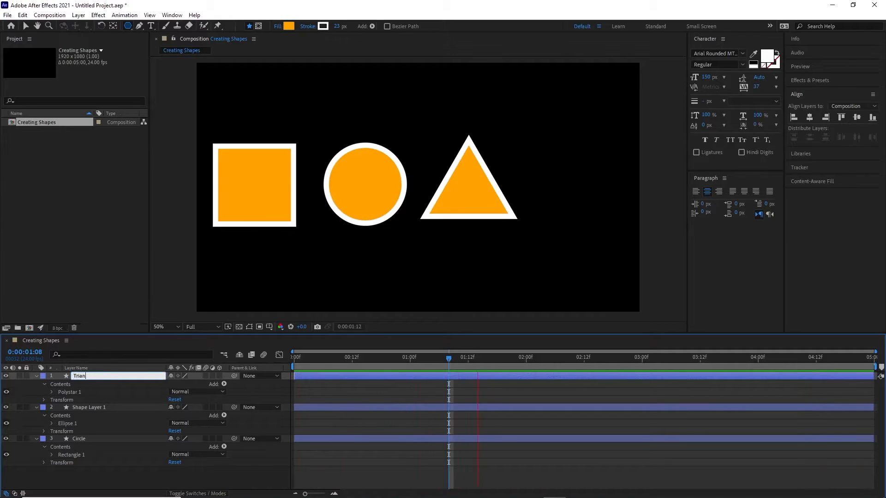
text(gle)
key(Return)
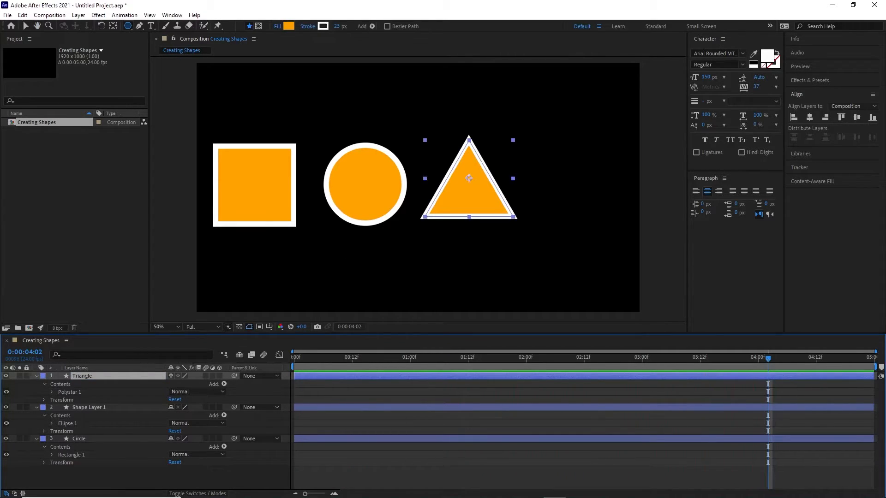
- Scale the square down to about half its size with the Selection tool, keeping it at the left of the composition
click(131, 26)
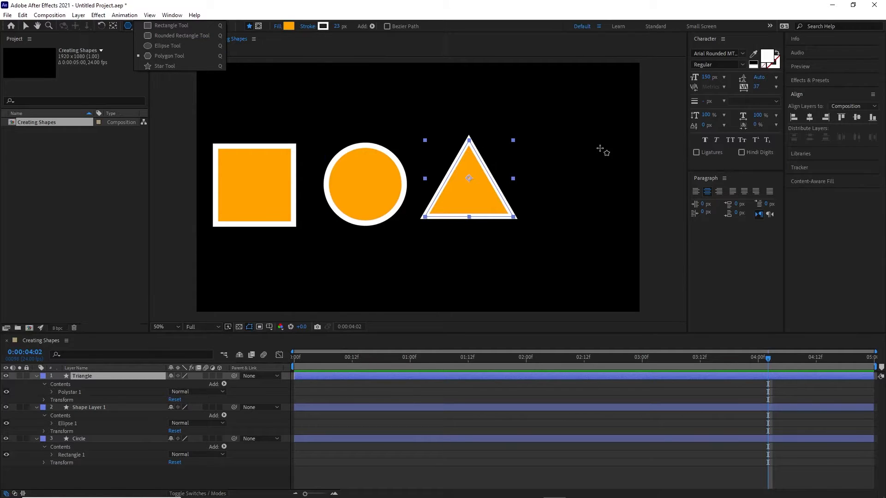
click(25, 28)
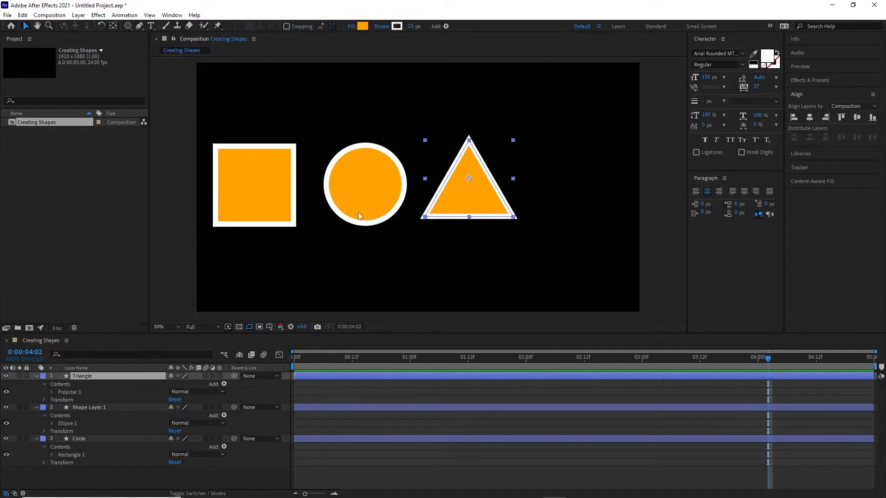
click(256, 203)
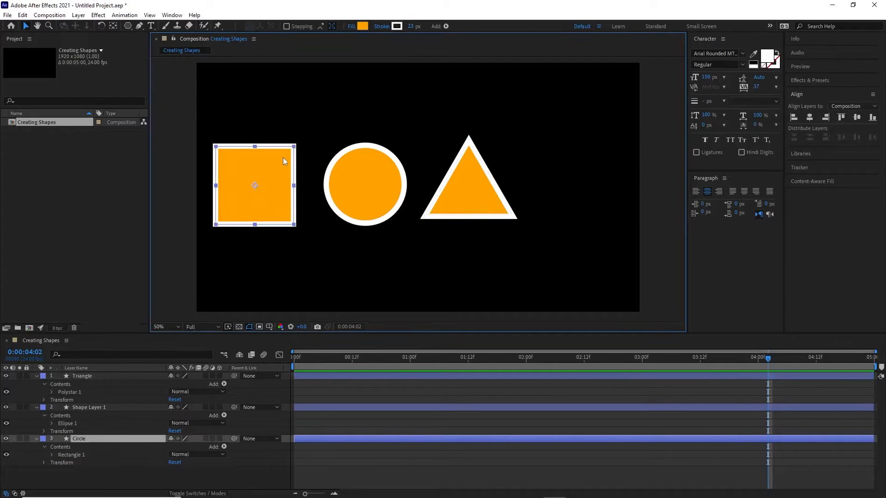
click(299, 145)
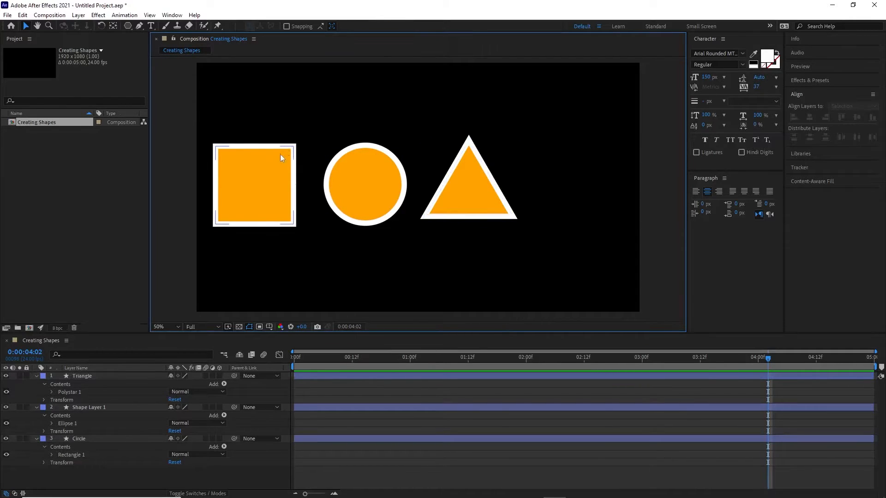
click(281, 154)
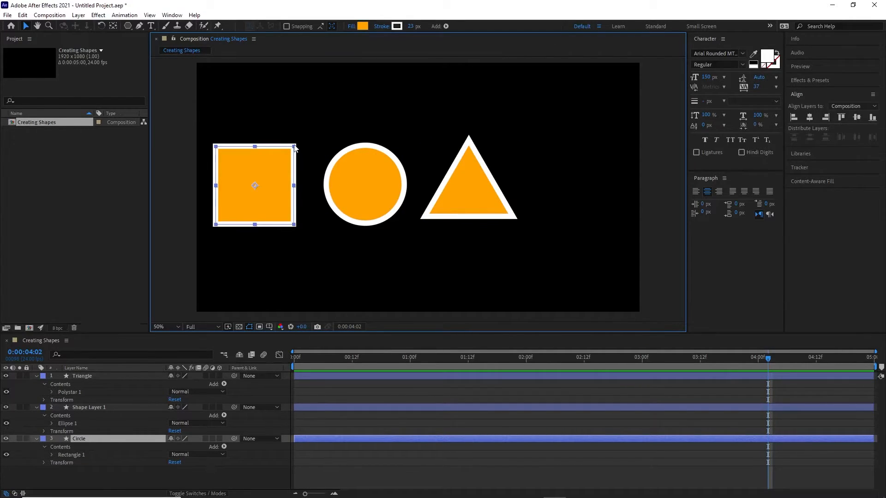
drag(295, 147, 258, 173)
- Scale the circle and the triangle down to match the small square and line them up in a row beside it
click(389, 190)
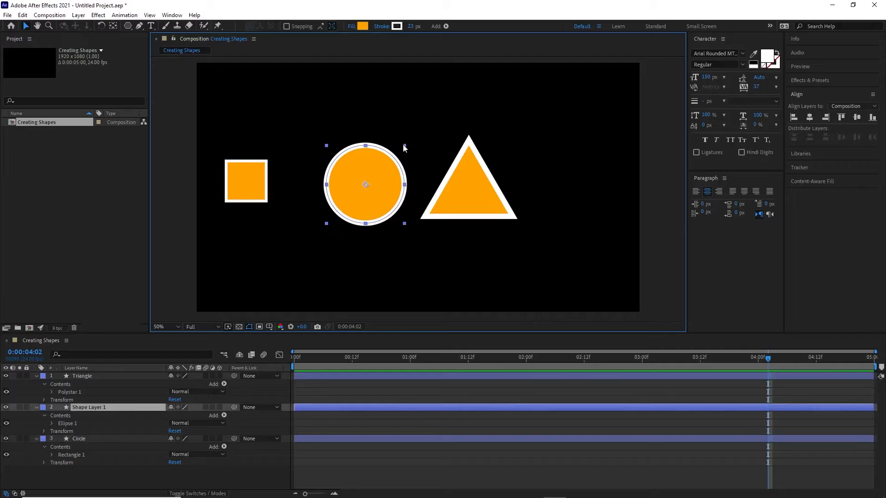
drag(404, 147, 320, 171)
click(483, 186)
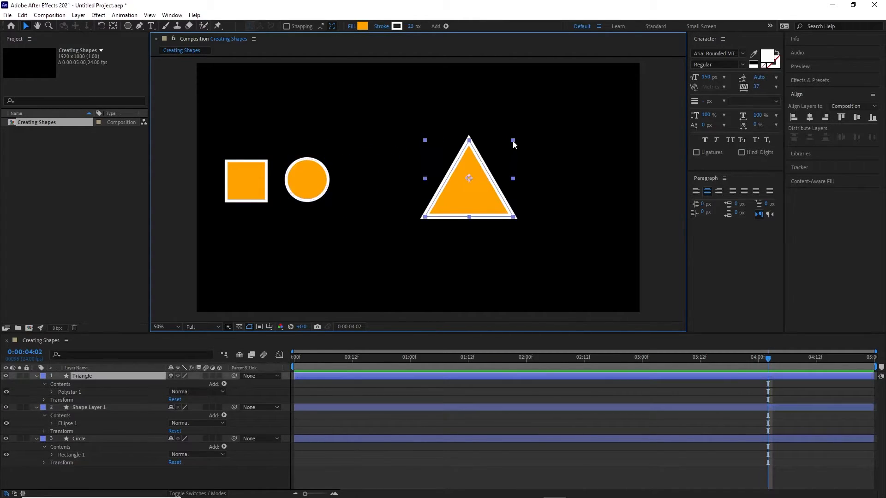
drag(514, 141, 376, 184)
- Draw an upright six-pointed star to the right of the triangle on a new shape layer and name the layer Star
drag(130, 26, 171, 64)
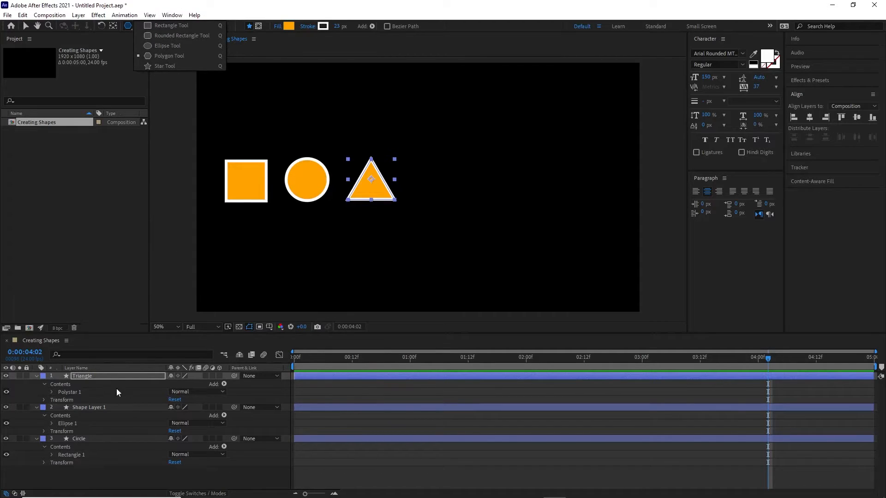
click(124, 485)
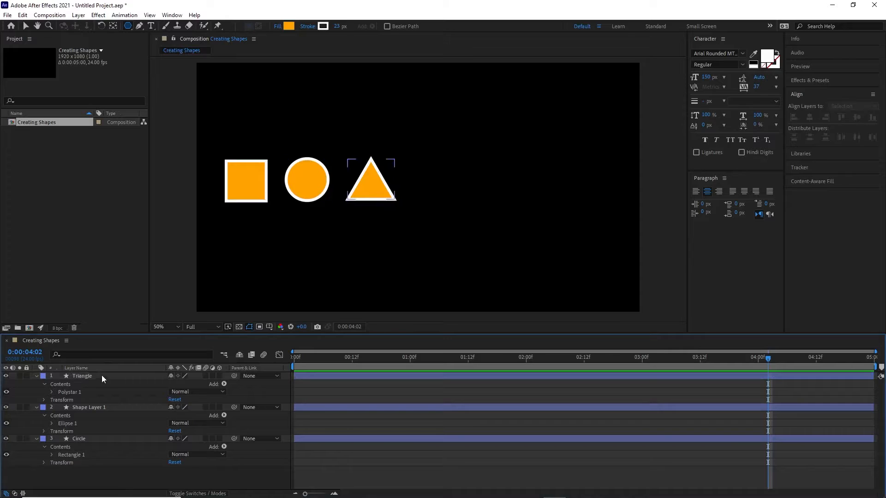
drag(128, 26, 161, 67)
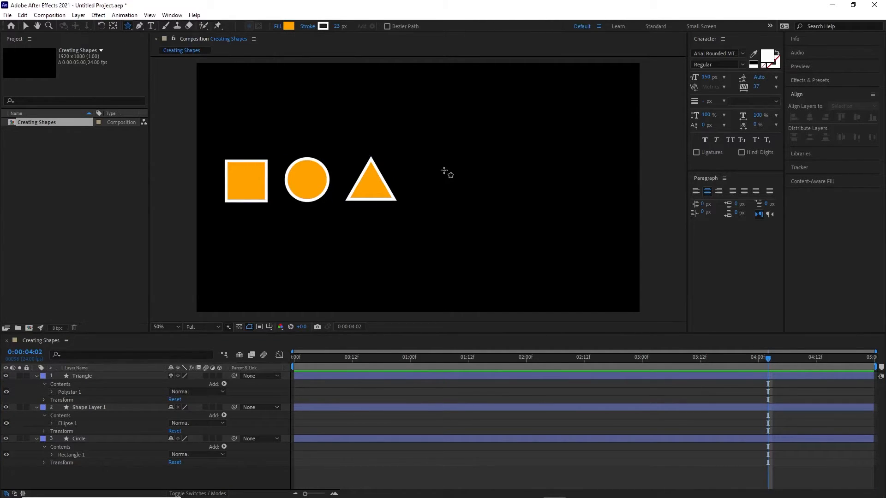
drag(444, 169, 455, 188)
key(Up)
key(Up)
key(Up)
key(Up)
key(Up)
key(Up)
key(Up)
key(Up)
key(Up)
key(Up)
key(Down)
key(Down)
key(Down)
key(Down)
key(Down)
key(Down)
key(Down)
key(Down)
key(Down)
key(Down)
key(Down)
key(Down)
key(Up)
key(Up)
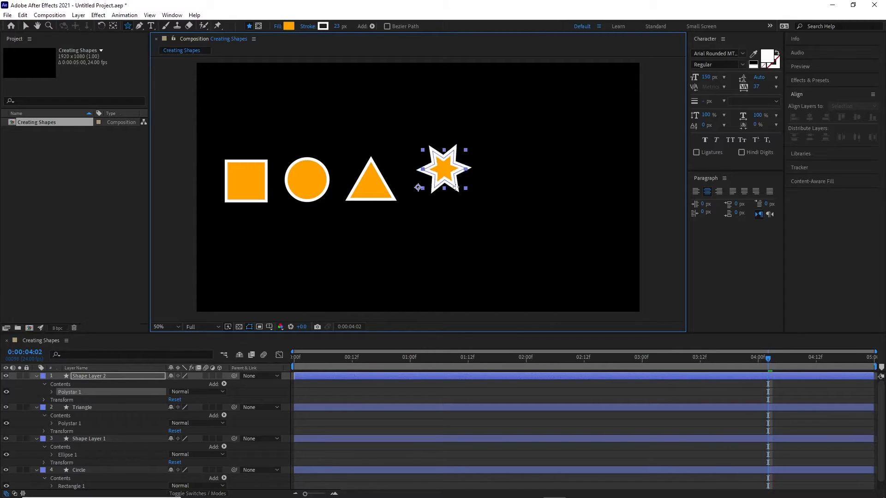
mouse_move(456, 187)
mouse_down()
mouse_move(464, 193)
mouse_move(444, 196)
mouse_up()
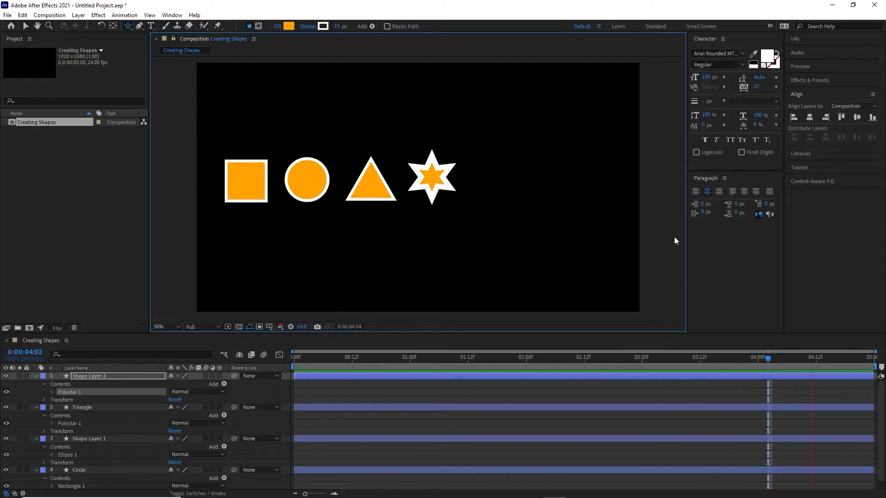
text(Star)
key(Return)
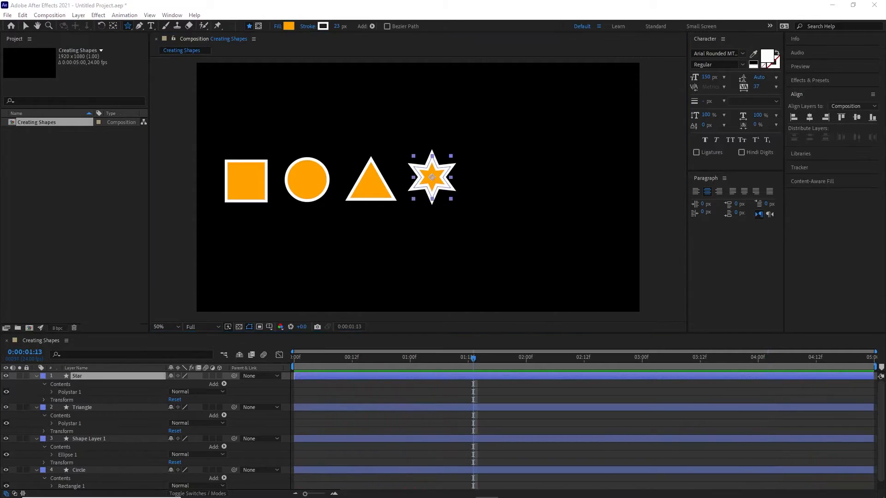
- Activate the Rounded Rectangle tool and enlarge the timeline area so that all shape layers fit
click(128, 26)
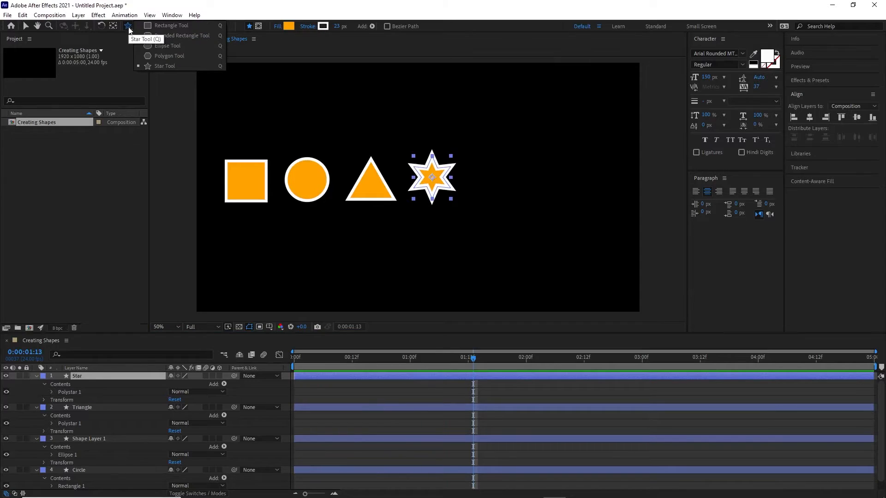
click(162, 37)
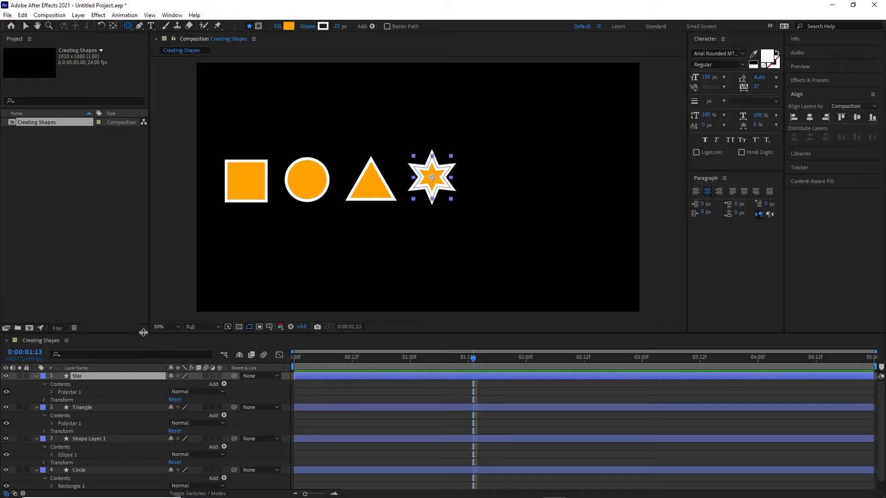
drag(143, 334, 143, 285)
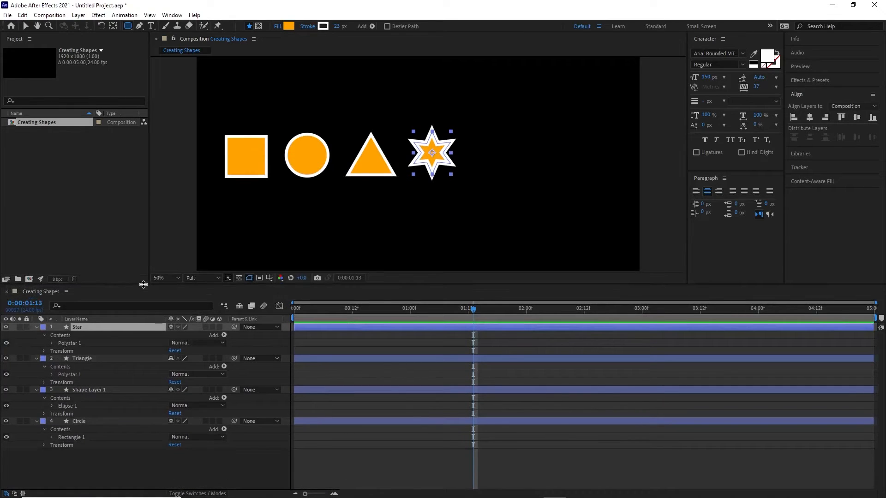
click(396, 244)
key(ctrl+z)
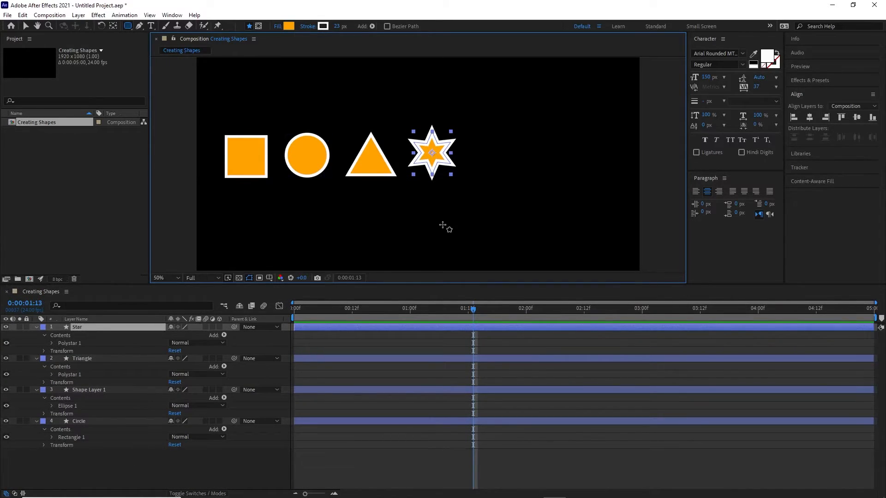
- Draw an orange rounded rectangle with large corner radii to the right of the star, on its own new shape layer
click(129, 473)
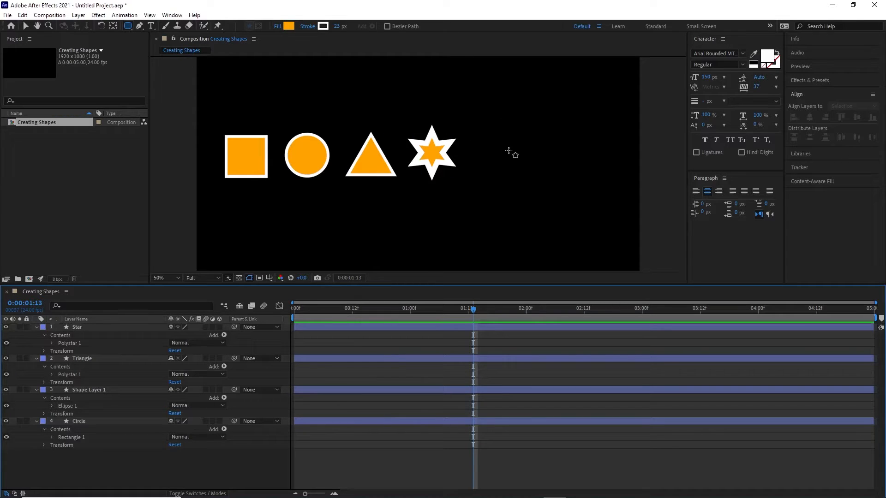
mouse_move(503, 142)
mouse_down()
mouse_move(573, 176)
mouse_move(572, 209)
mouse_move(580, 180)
mouse_move(582, 221)
mouse_move(582, 180)
mouse_move(550, 171)
mouse_up()
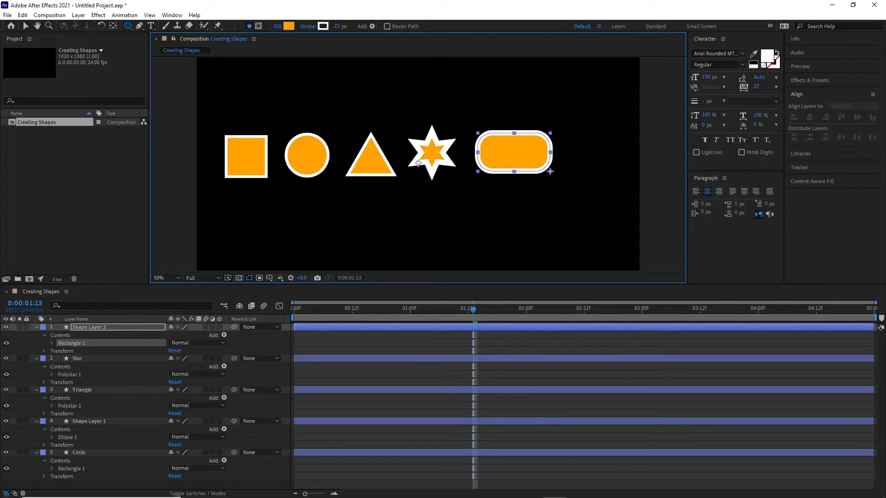
key(Up)
key(Up)
key(Up)
drag(550, 171, 550, 172)
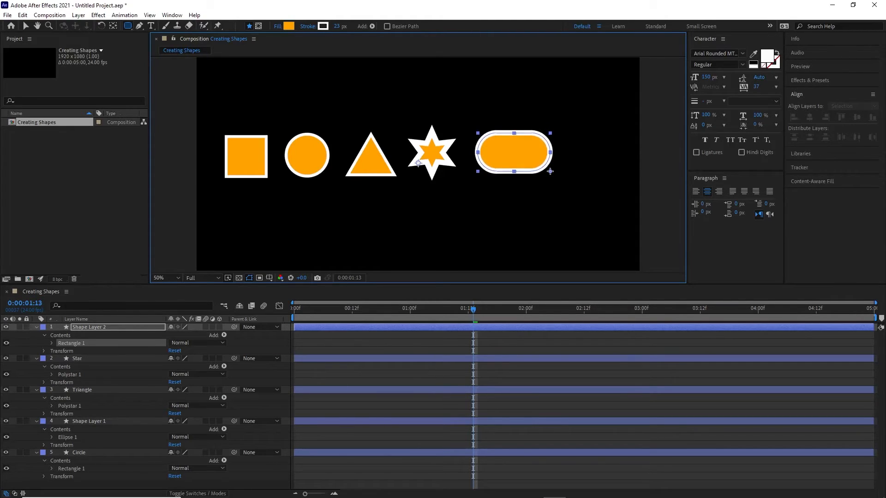
key(Down)
key(Down)
key(Down)
key(Down)
key(Down)
key(Down)
drag(550, 171, 550, 172)
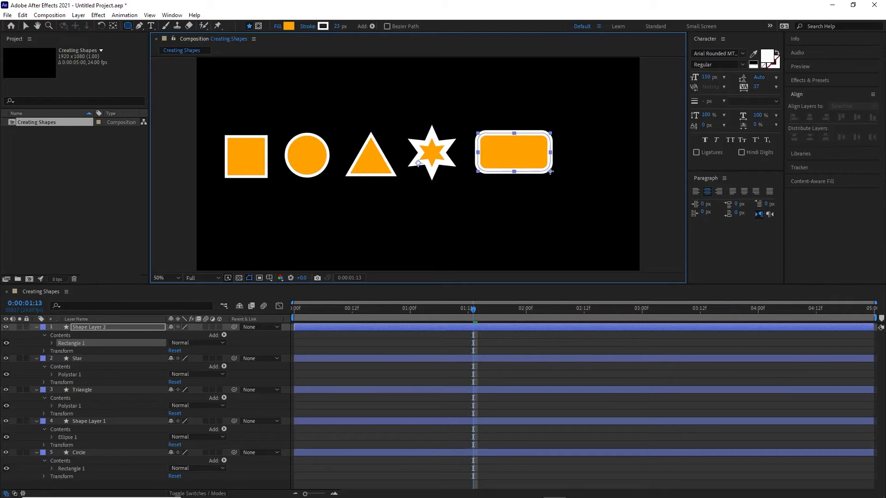
key(Right)
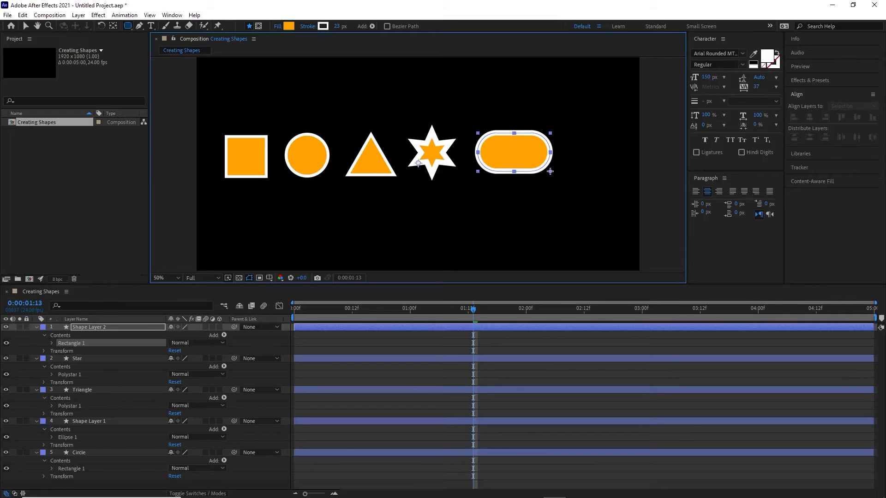
key(Left)
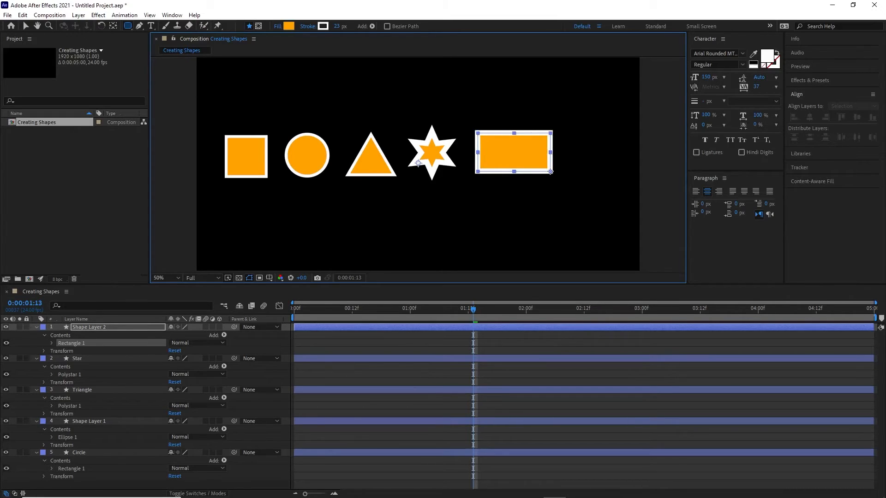
drag(550, 172, 550, 172)
key(Up)
key(Up)
key(Up)
key(Up)
key(Up)
key(Up)
key(Up)
key(Up)
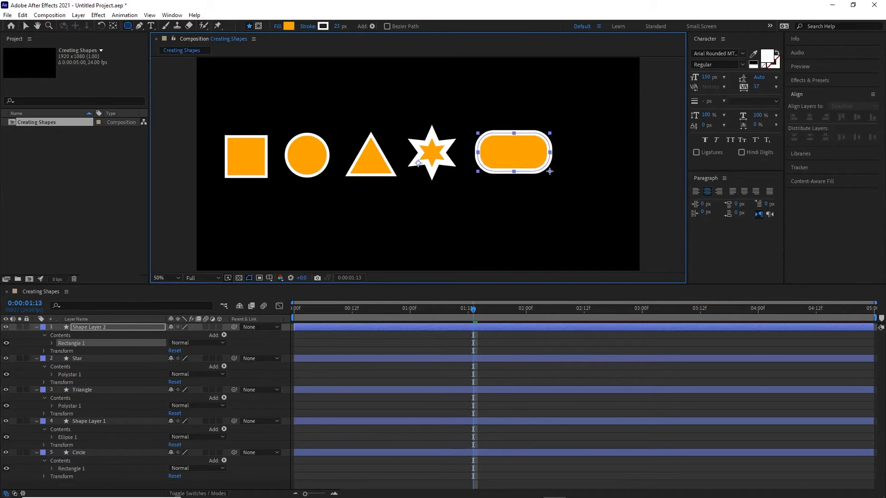
drag(549, 171, 547, 172)
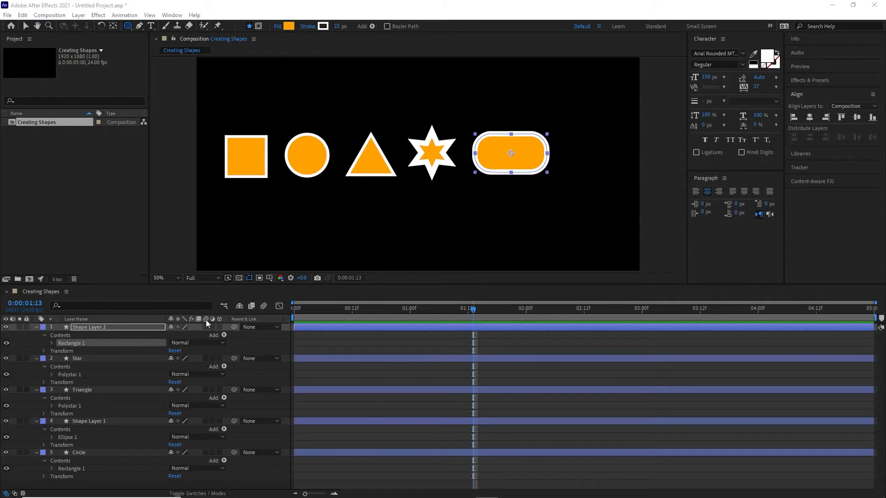
- Select all five shapes and move them together toward the centre of the composition, trying and undoing a horizontal alignment
click(25, 26)
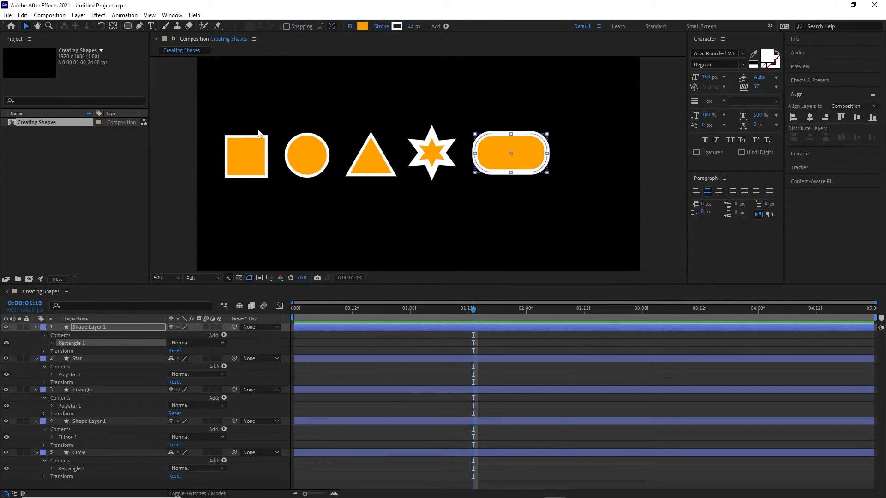
drag(204, 99, 619, 238)
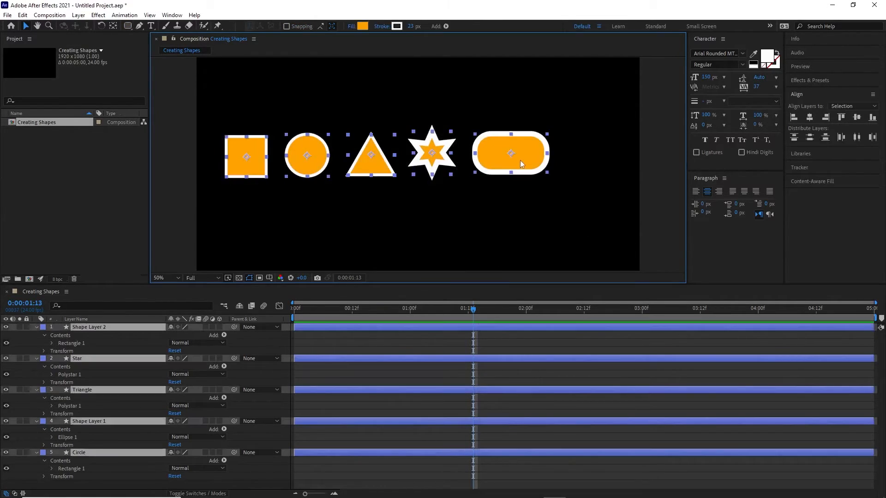
drag(538, 168, 556, 175)
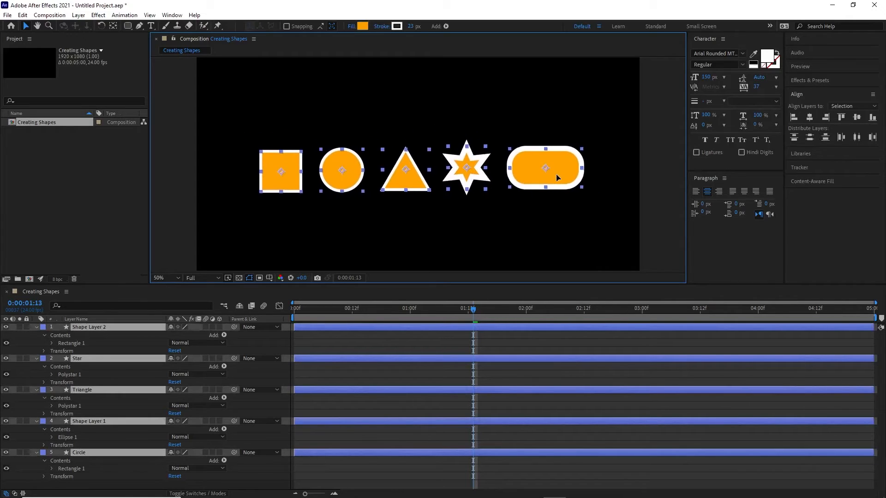
click(810, 118)
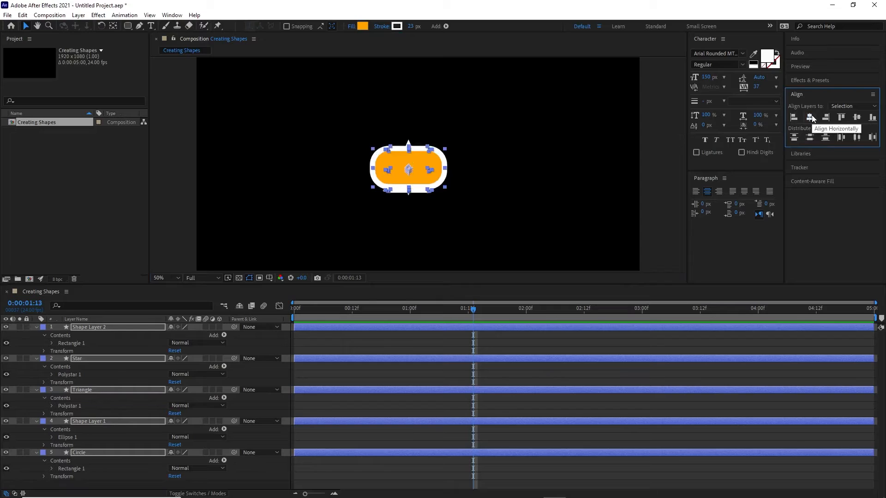
key(ctrl+z)
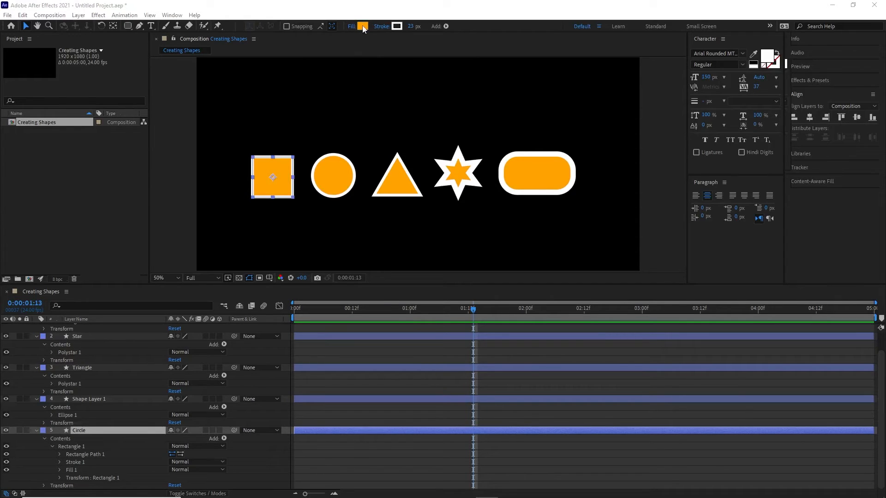
- Select the square and set its fill color to blue (0024FF)
click(302, 109)
click(278, 191)
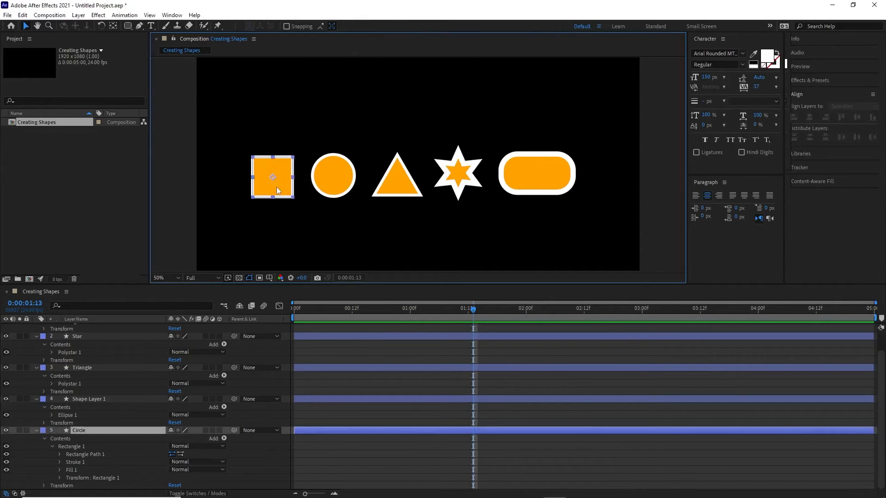
click(362, 26)
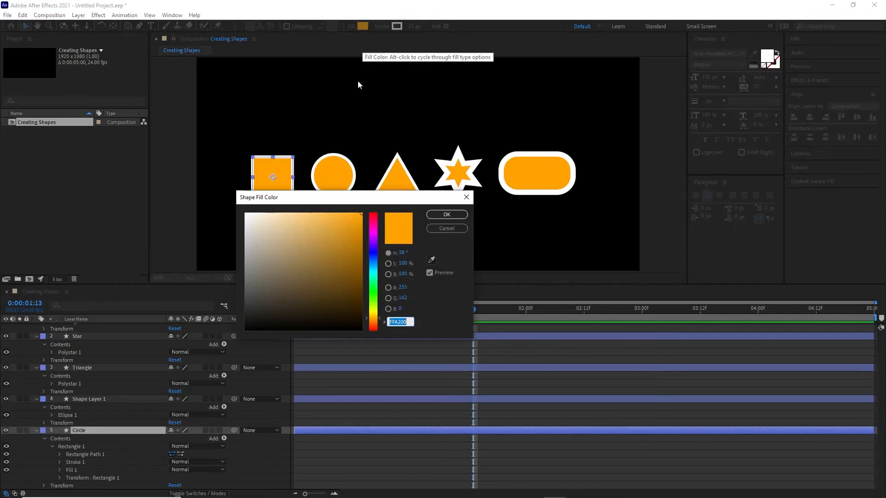
click(373, 255)
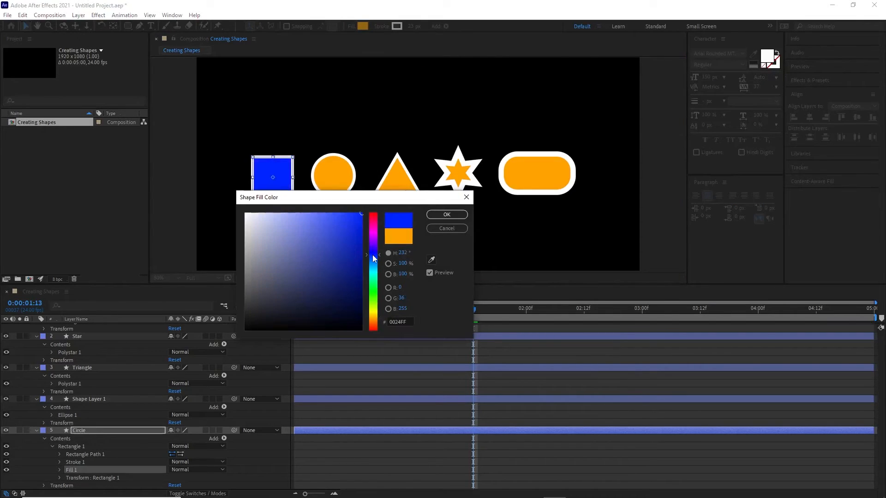
click(446, 215)
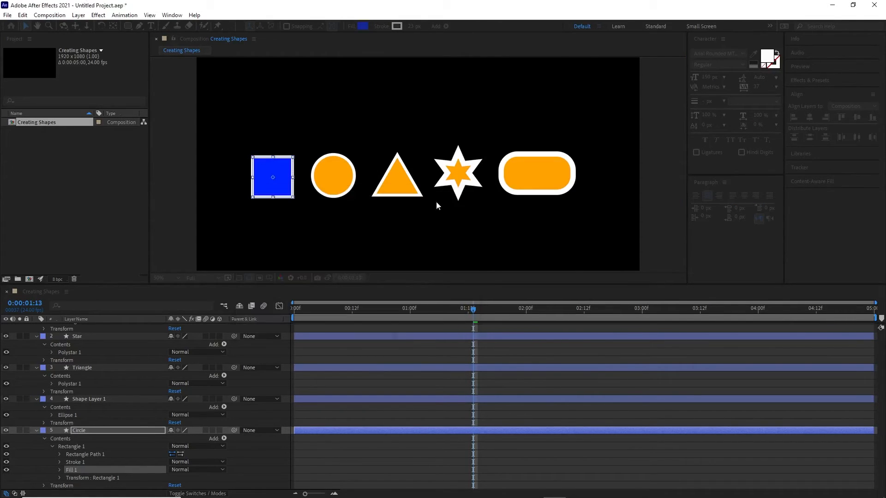
- Set the square's stroke color to red, and undo both its stroke and fill color changes
click(397, 26)
click(350, 227)
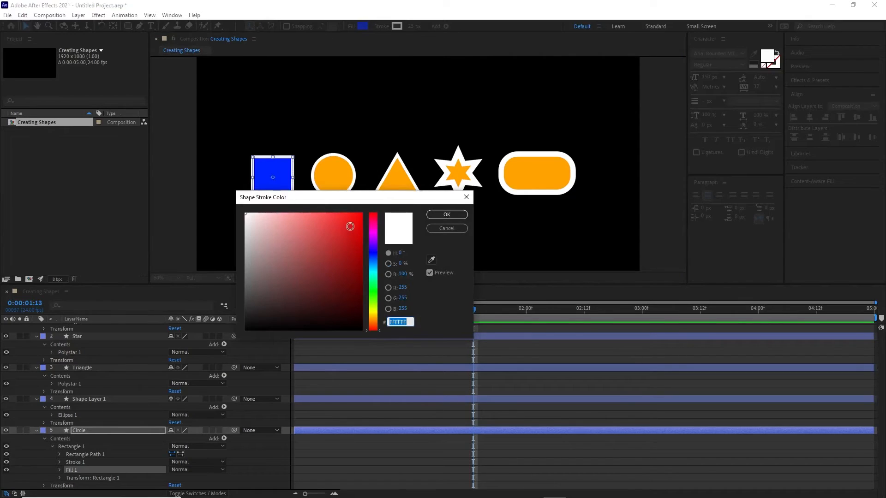
click(446, 215)
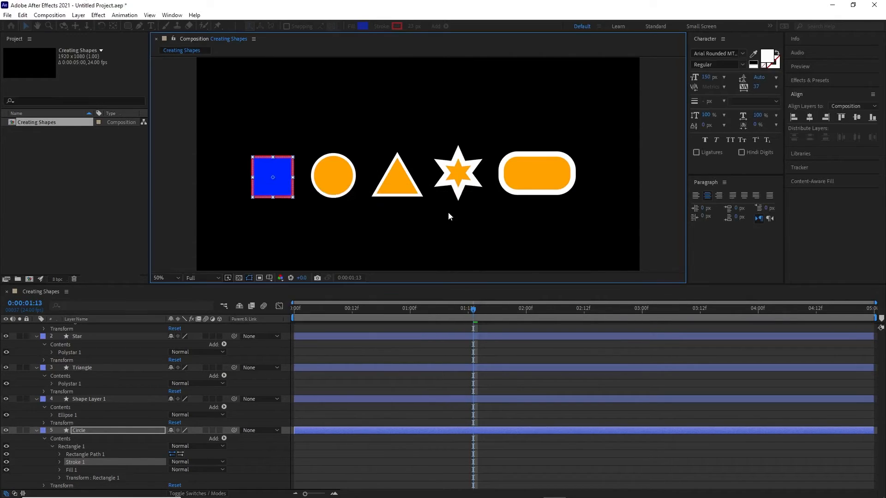
click(267, 110)
key(ctrl+z)
key(ctrl+z)
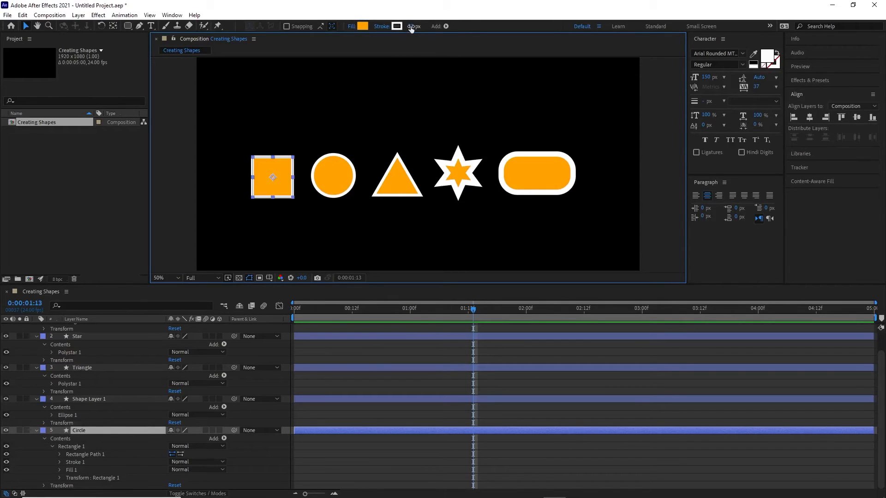
- Set the square's stroke width to 31 px and try the None fill type before returning to Solid Color
mouse_move(411, 26)
mouse_down()
mouse_move(432, 26)
mouse_move(418, 27)
mouse_up()
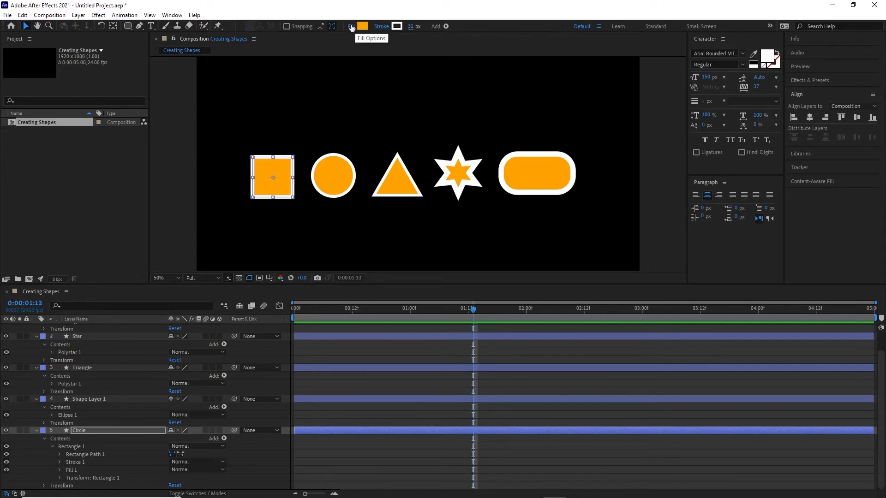
click(350, 26)
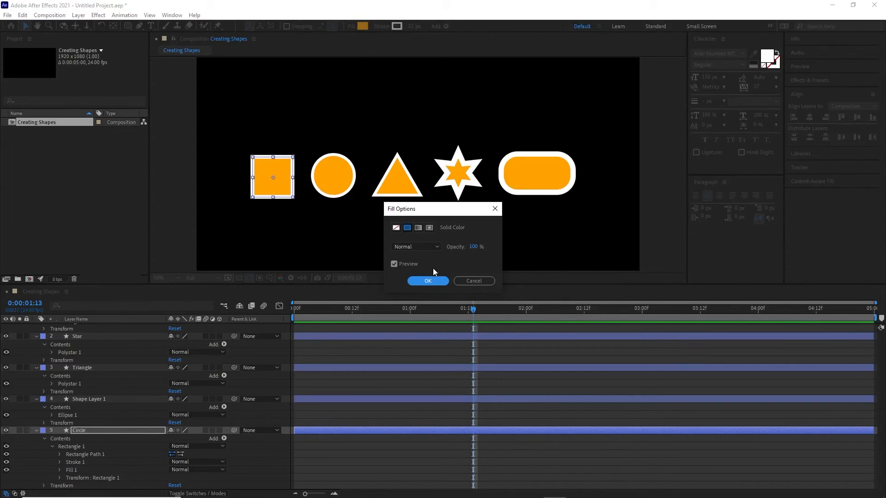
click(396, 228)
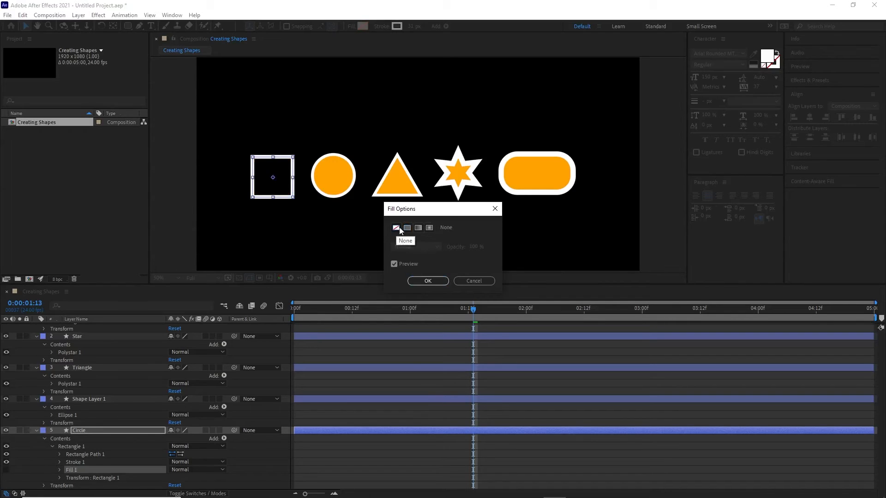
click(406, 228)
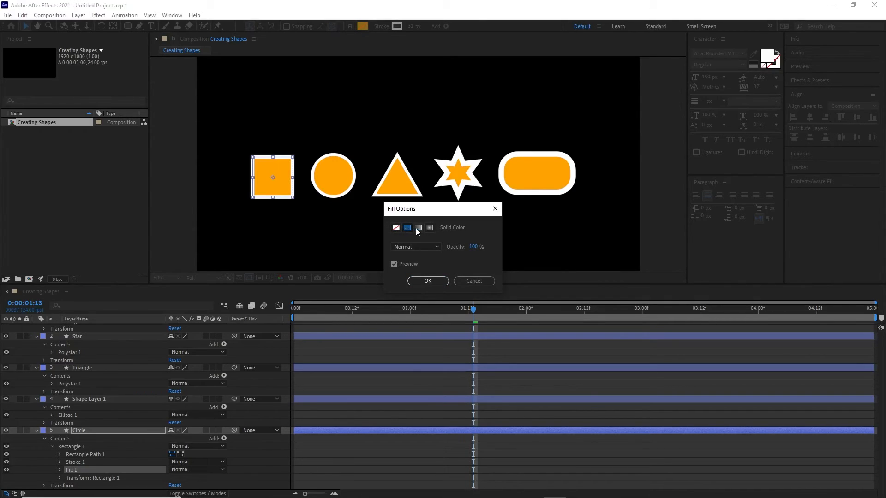
- Give the square a Linear Gradient fill with Normal blending and 100% opacity, trying the Radial Gradient type along the way
click(418, 227)
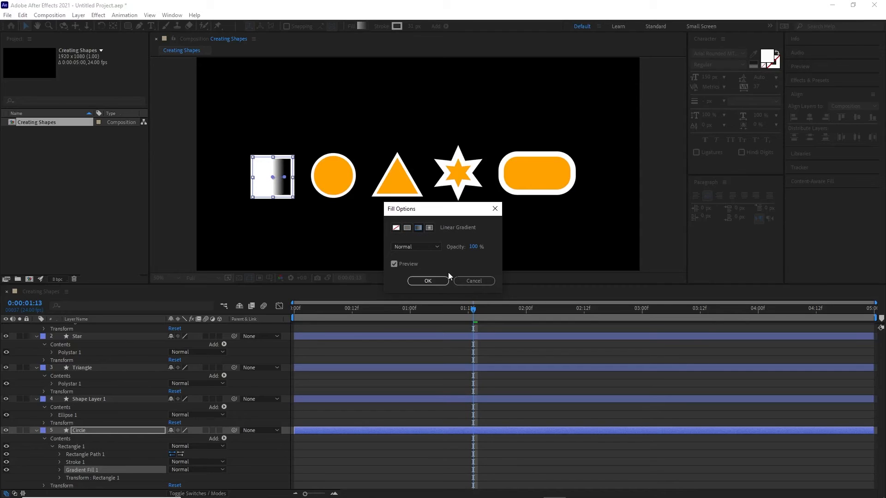
click(437, 246)
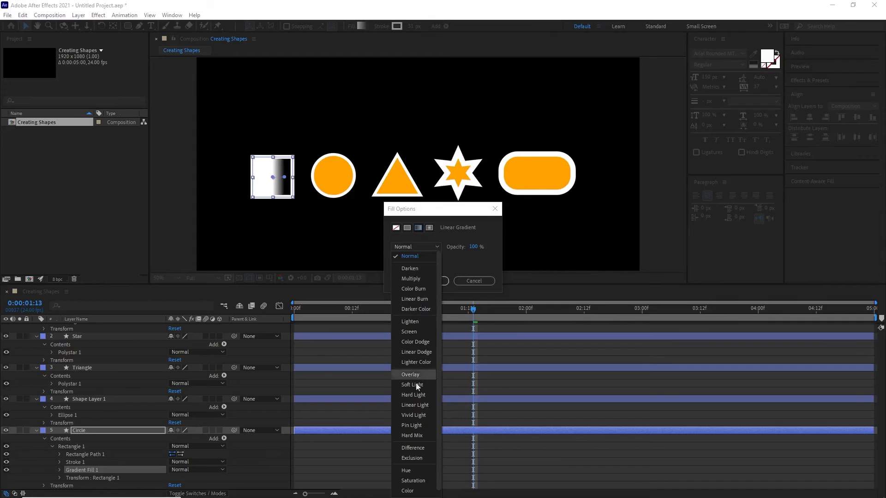
click(450, 211)
mouse_move(478, 249)
mouse_down()
mouse_move(466, 247)
mouse_move(483, 248)
mouse_up()
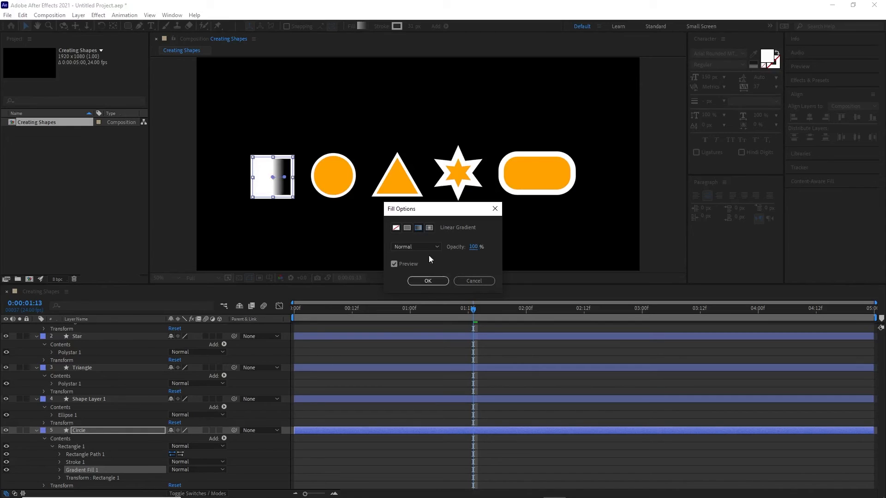
click(430, 228)
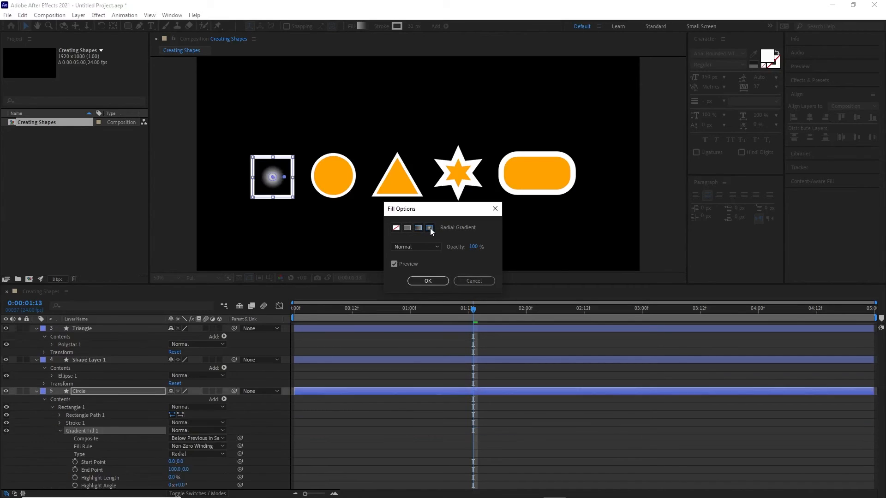
click(418, 228)
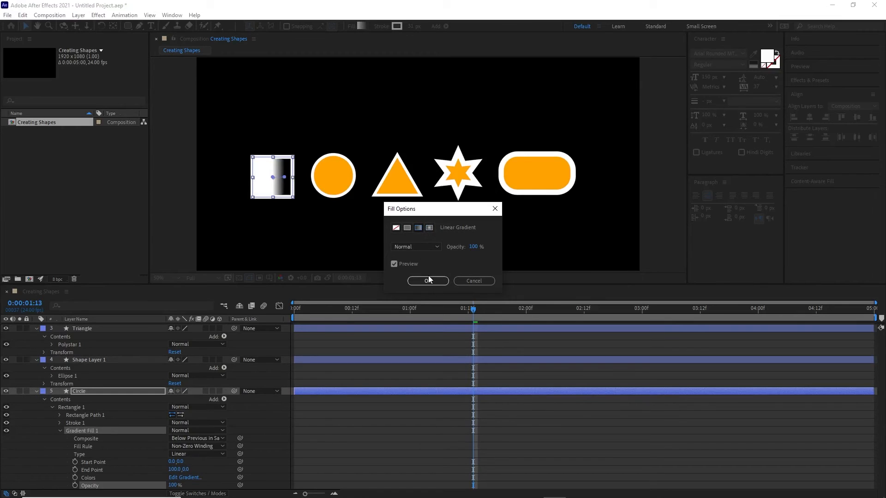
click(428, 280)
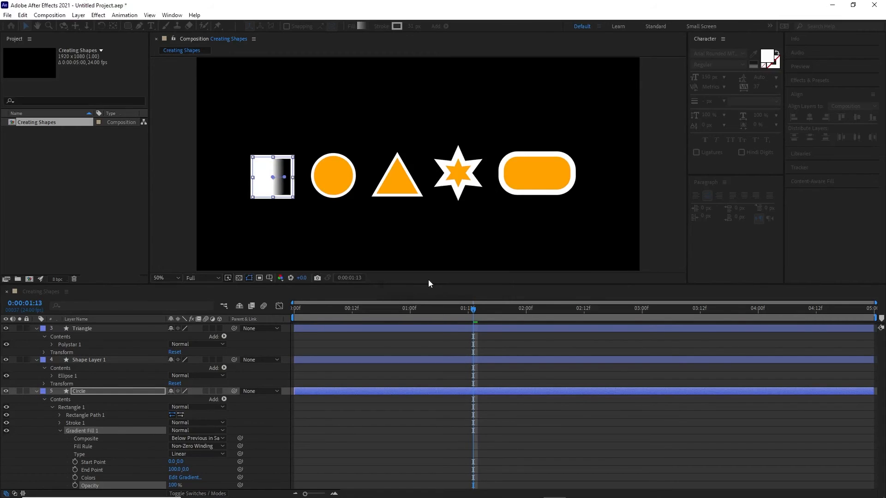
- Edit the square's linear gradient to run from red (F41010) at the start to blue (2B0BEB) at the end
click(362, 28)
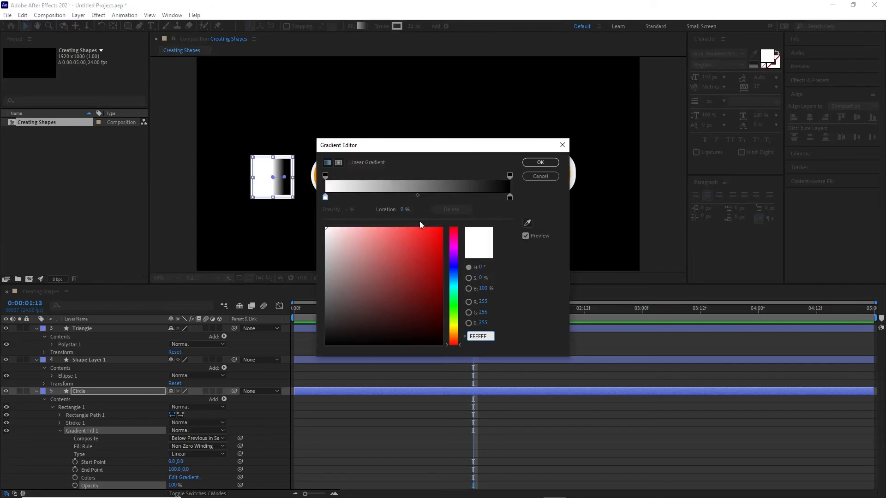
click(325, 197)
drag(430, 228, 434, 232)
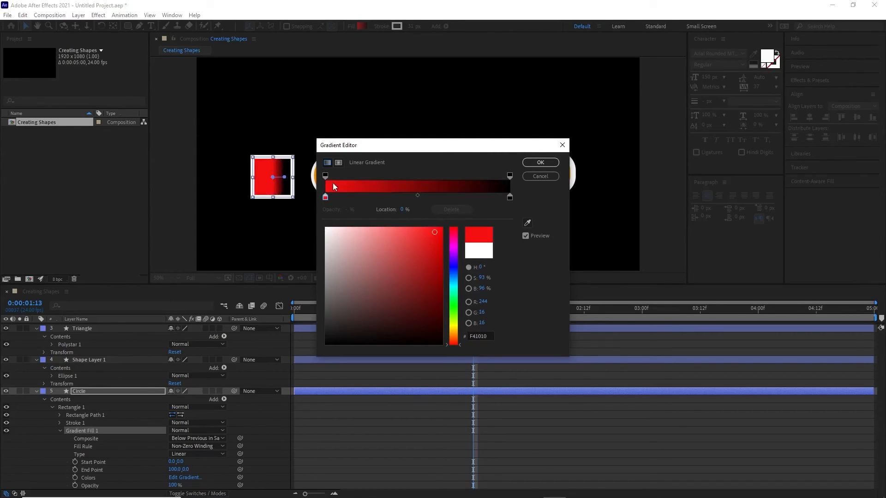
click(510, 196)
click(454, 263)
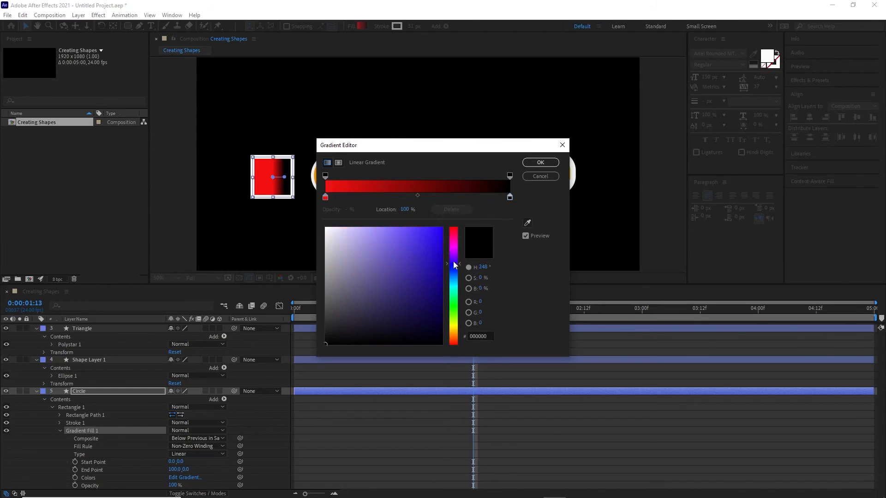
click(437, 236)
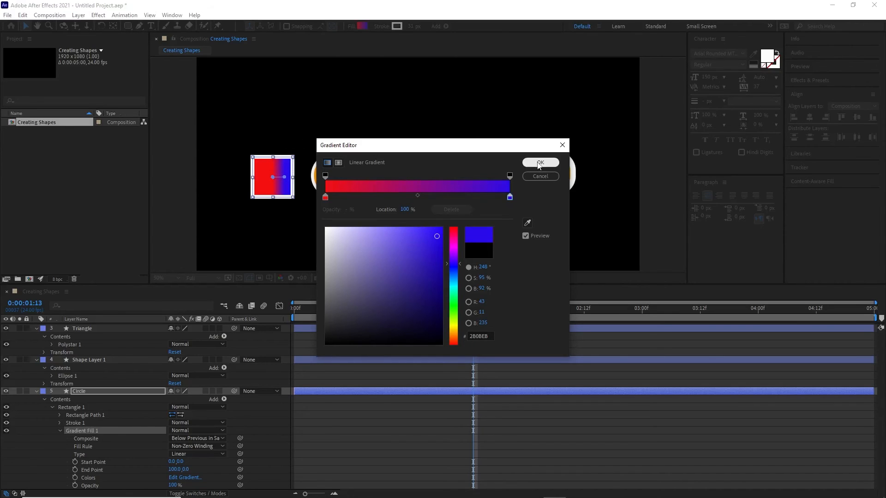
click(539, 163)
- Undo the square's gradient fill and stroke width changes, redoing any excess undos to keep all five centred shapes
click(347, 123)
key(ctrl+z)
key(ctrl+z)
key(ctrl+z)
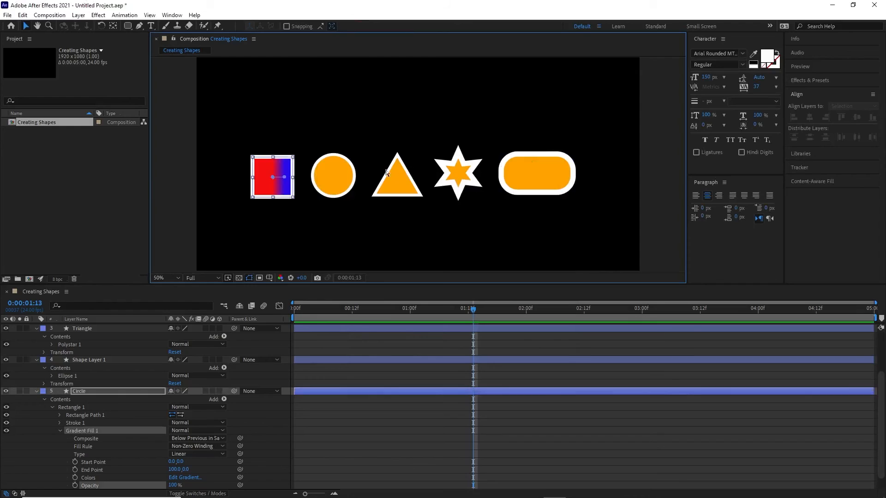
key(ctrl+z)
key(ctrl+z)
key(ctrl+z)
key(ctrl+z)
key(ctrl+z)
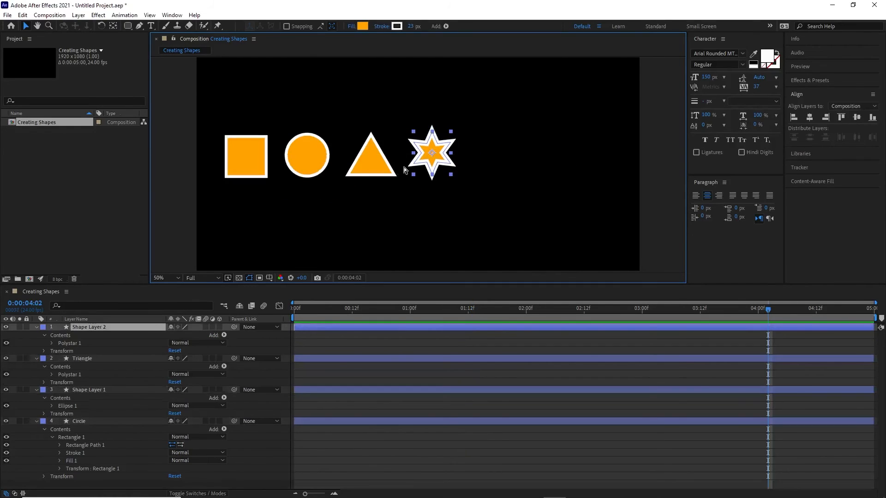
key(ctrl+y)
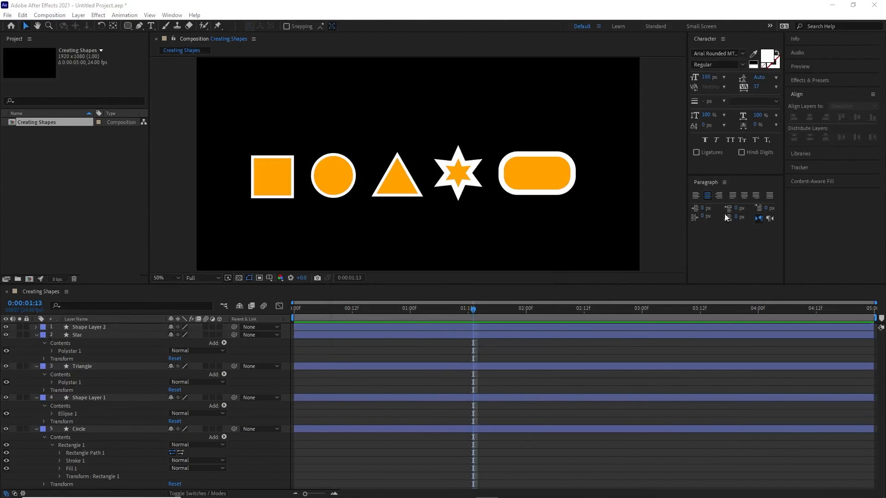
- Try the None and Linear Gradient stroke types on the square, and return its stroke to Solid Color with Normal blending
click(260, 180)
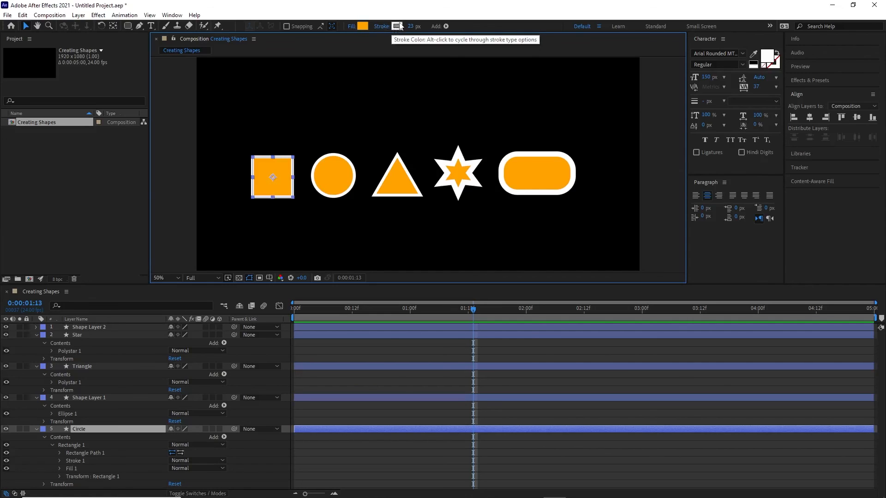
click(383, 26)
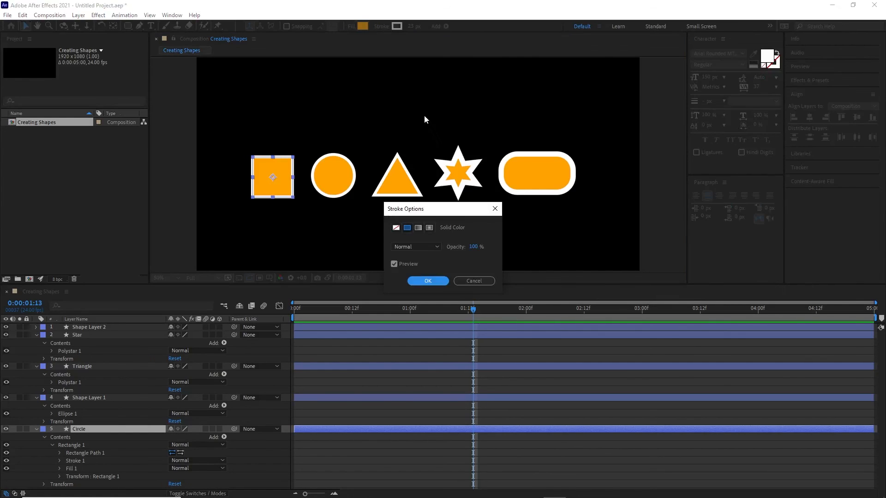
click(397, 228)
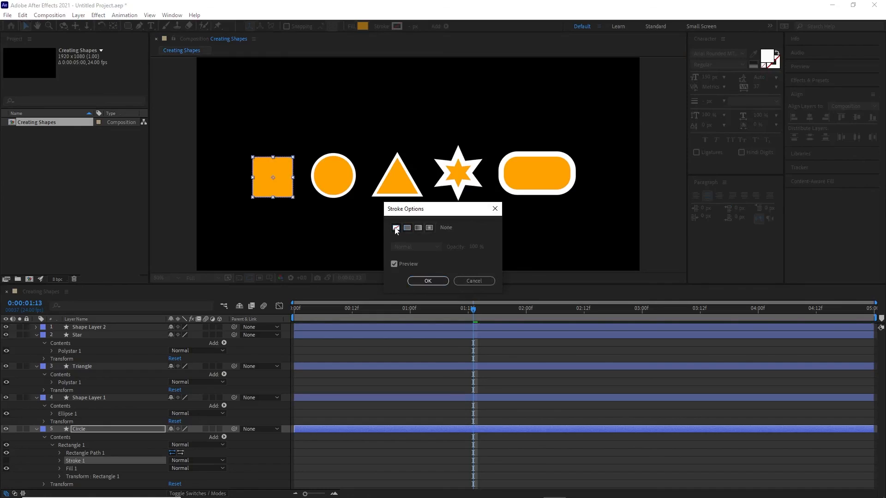
click(406, 228)
click(417, 227)
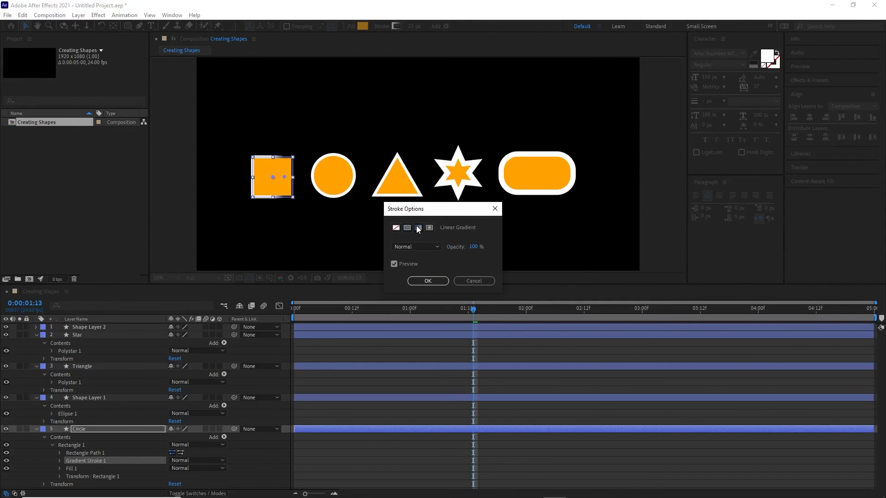
click(408, 228)
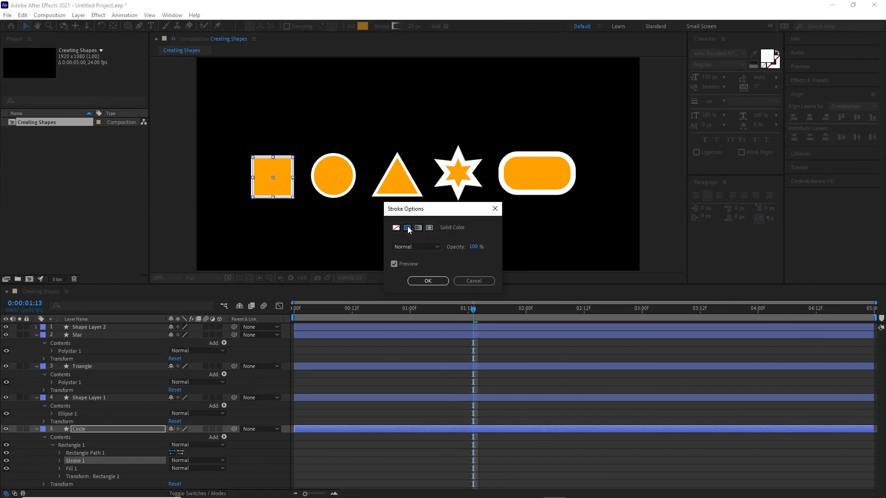
click(434, 245)
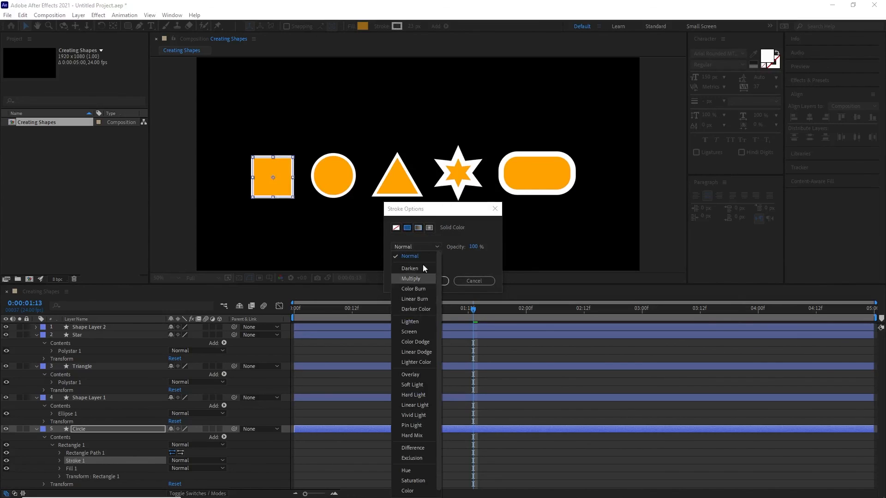
click(442, 212)
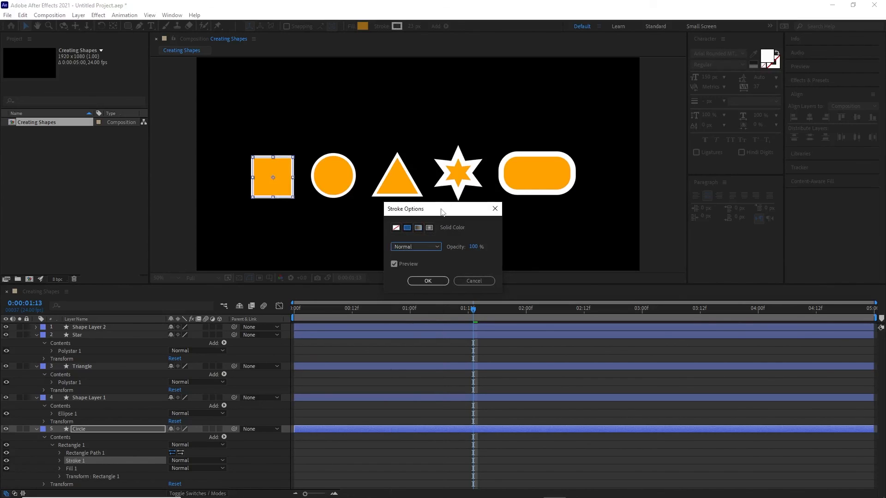
click(427, 281)
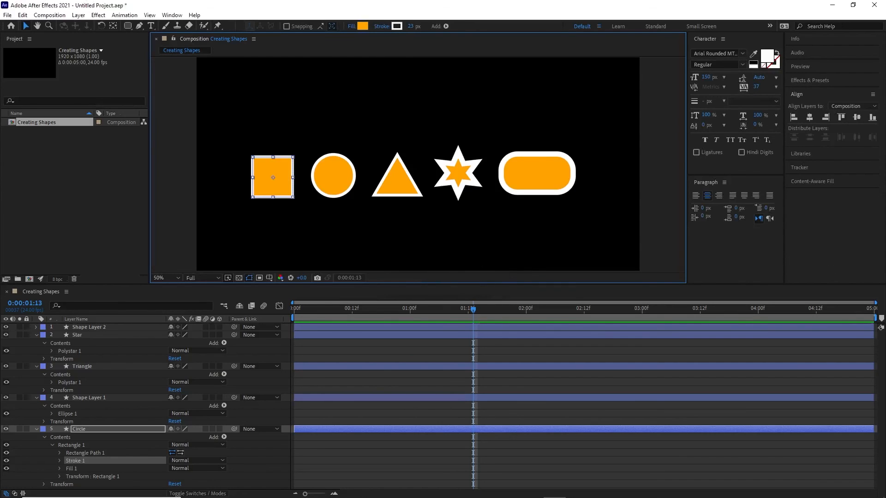